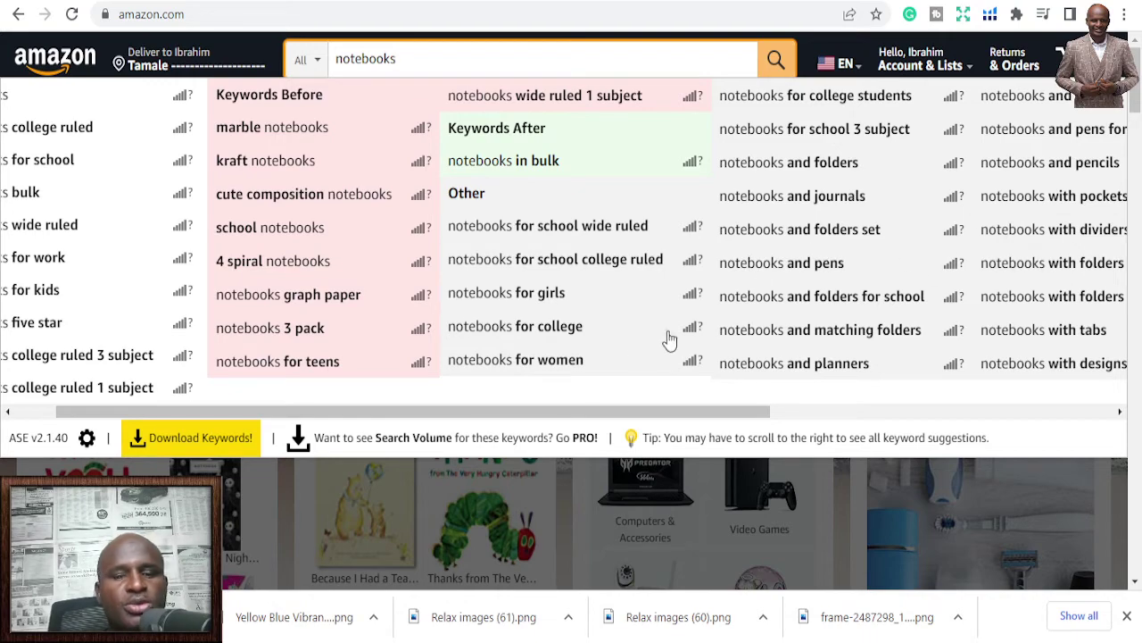
- Shorten the Amazon search term to "notebo" and look through the keyword suggestions offered before, after and around it
{"action": "mouse_move", "coordinate": [895, 80]}
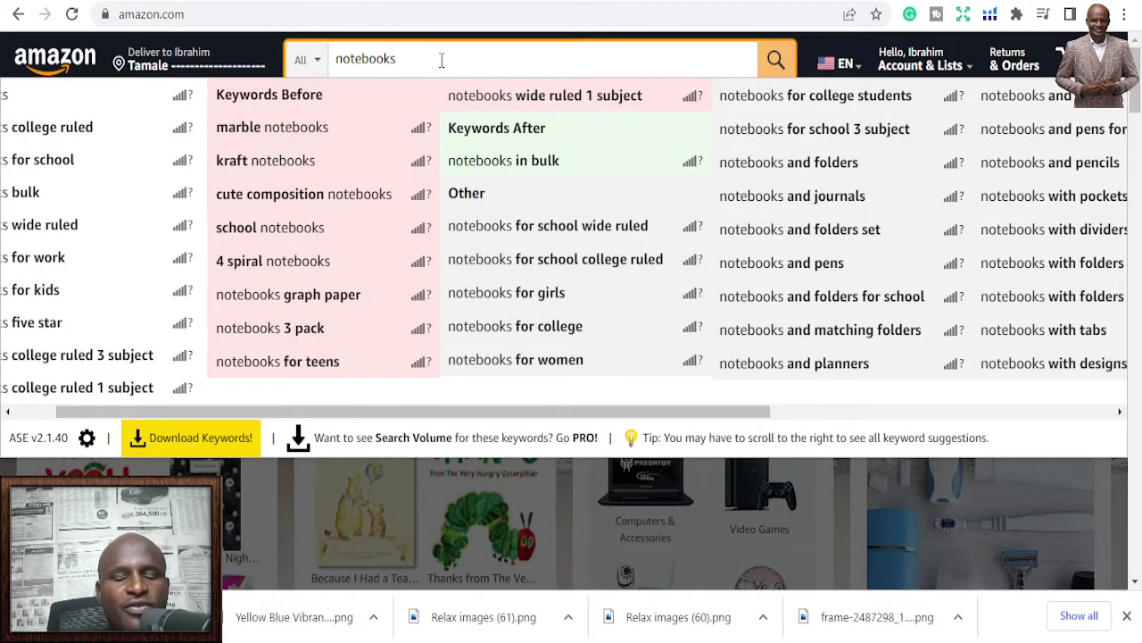
{"action": "key", "text": "BackSpace"}
{"action": "key", "text": "BackSpace"}
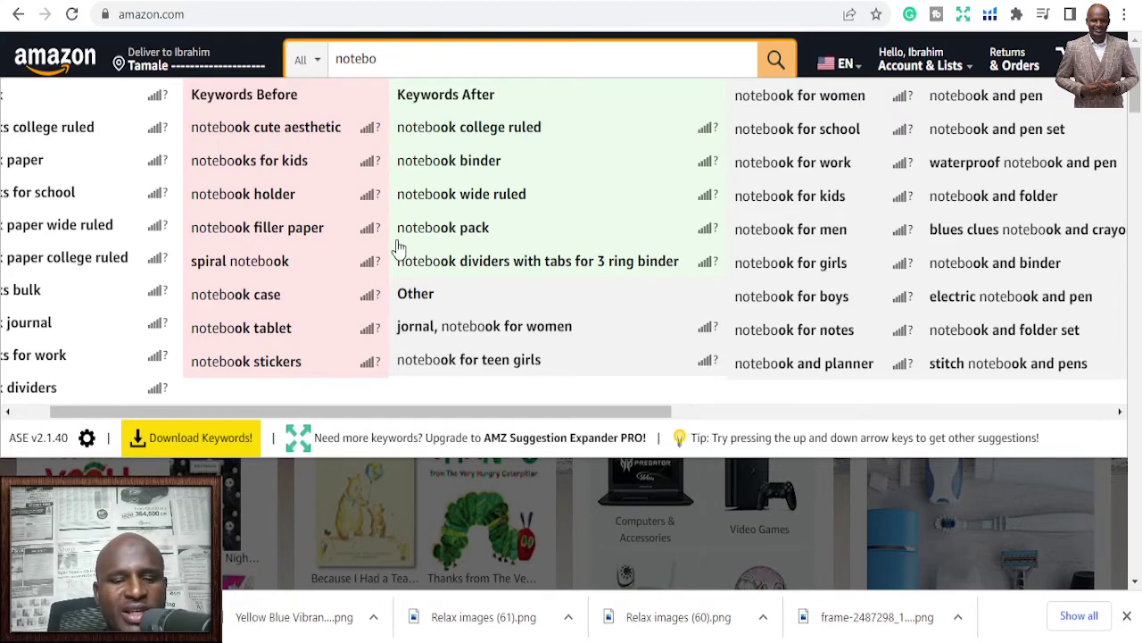
{"action": "left_click_drag", "start_coordinate": [428, 414], "coordinate": [527, 400]}
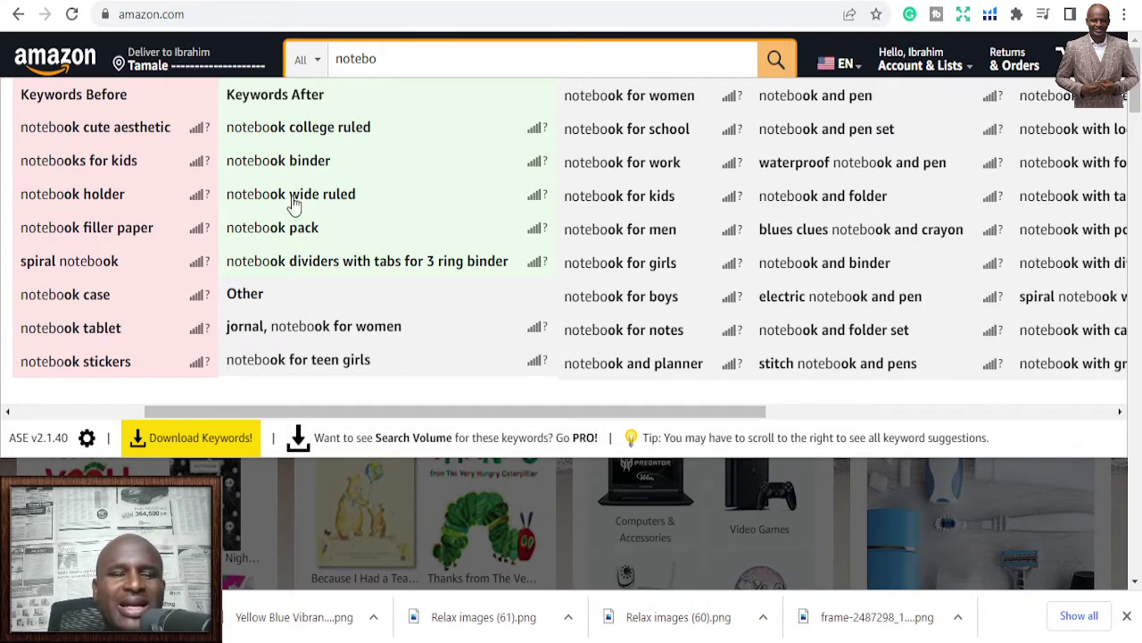
{"action": "left_click_drag", "start_coordinate": [312, 413], "coordinate": [173, 408]}
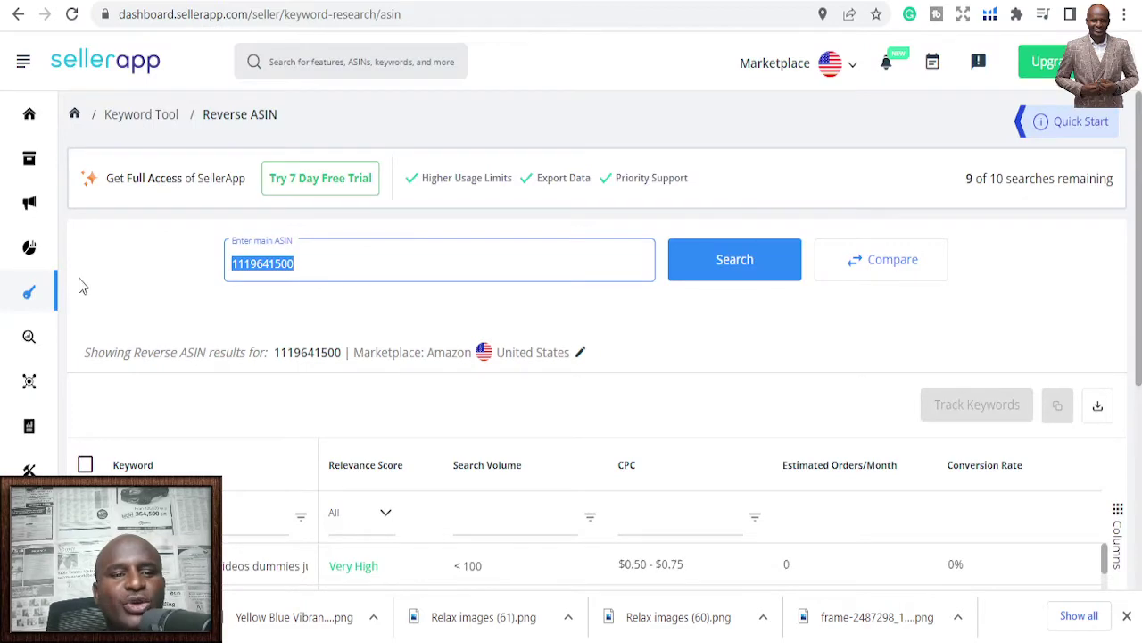
- Return to Amazon and search the Books department for "youtube"
{"action": "left_click", "coordinate": [94, 268]}
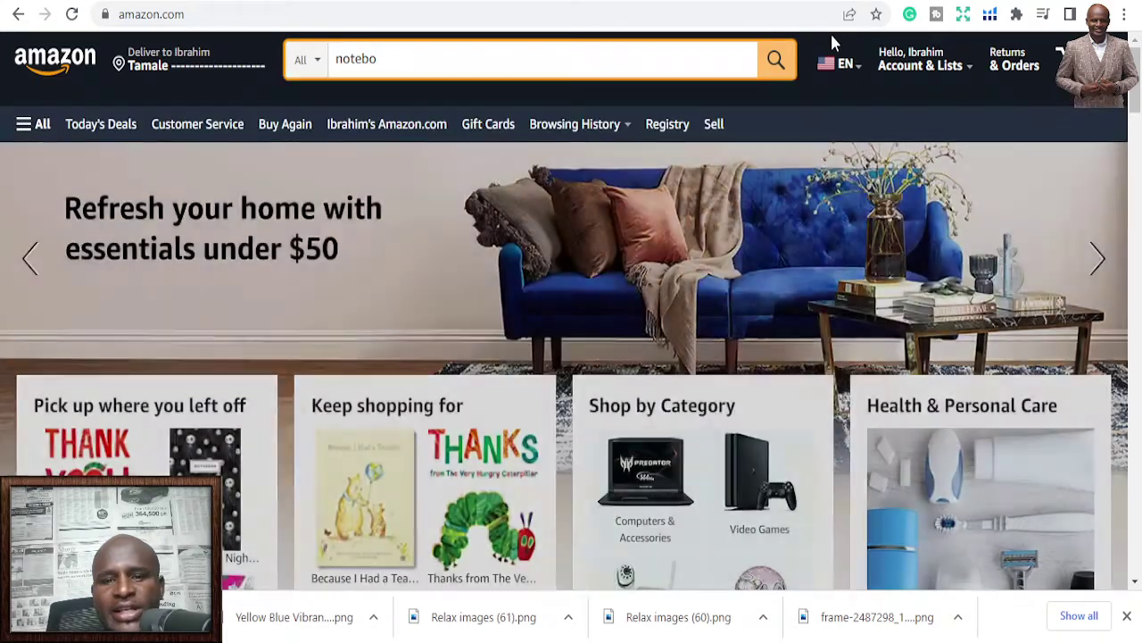
{"action": "left_click", "coordinate": [831, 34]}
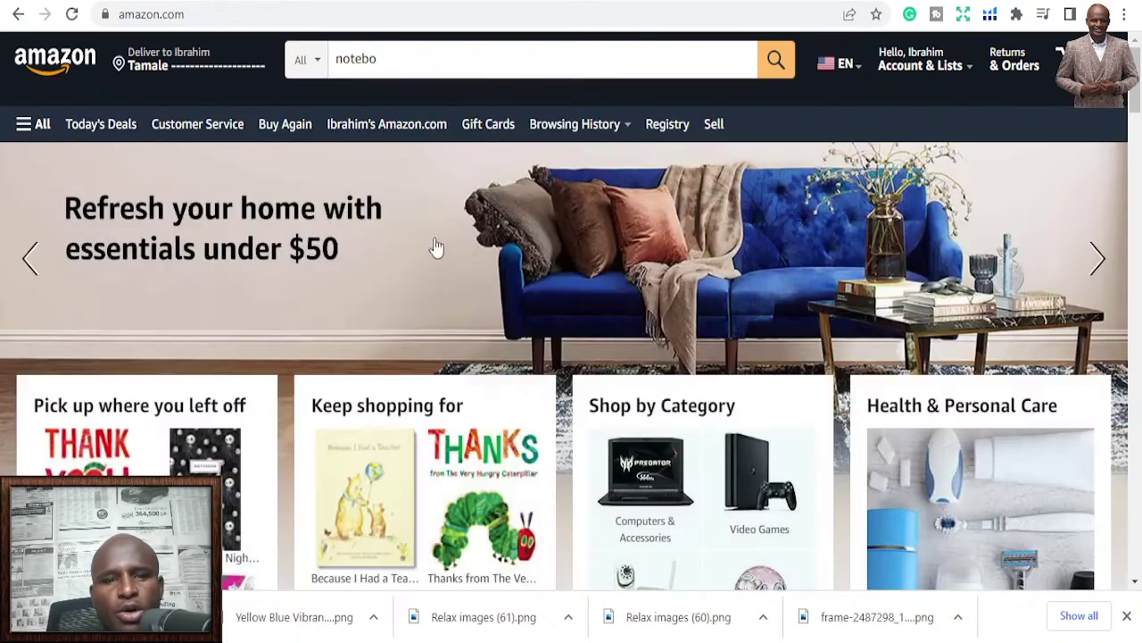
{"action": "left_click", "coordinate": [413, 73]}
{"action": "double_click", "coordinate": [413, 71]}
{"action": "type", "text": "y"}
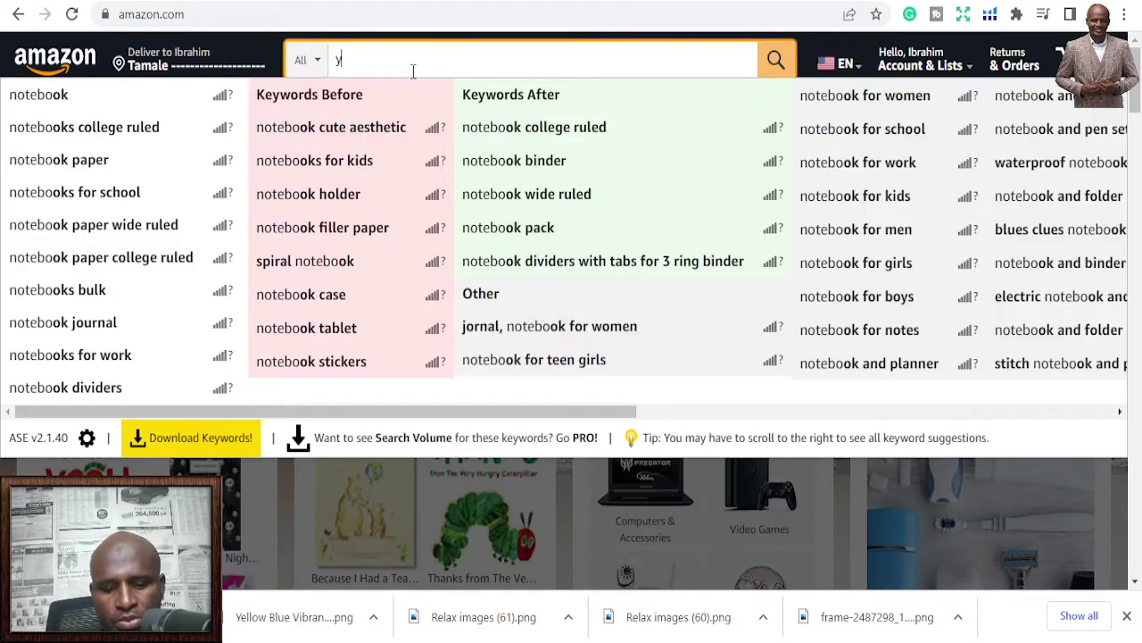
{"action": "type", "text": "ou"}
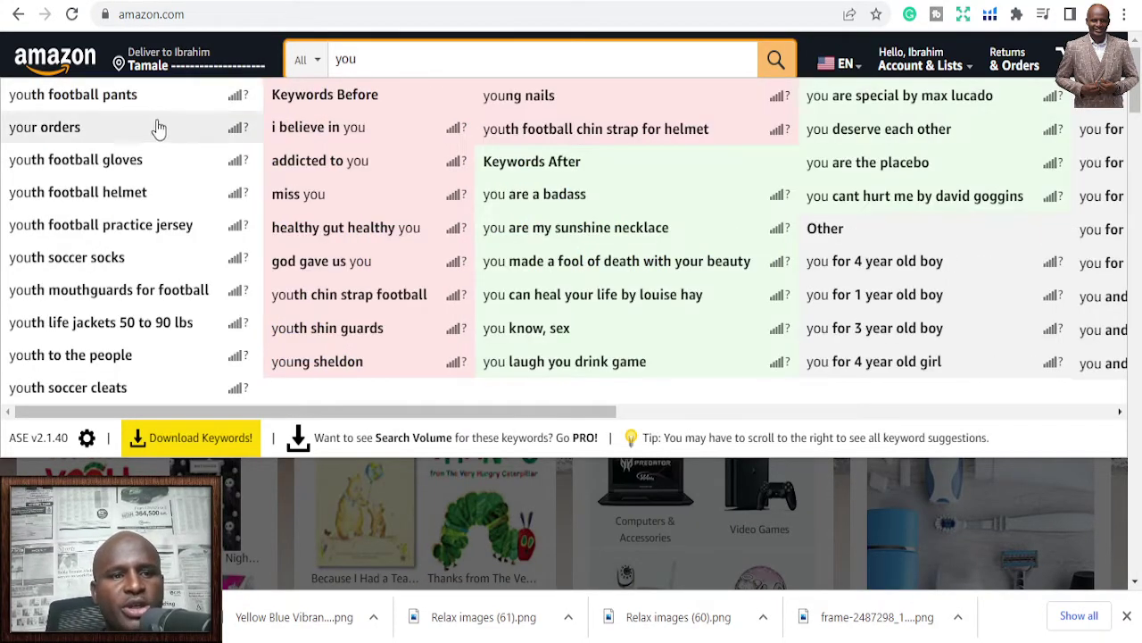
{"action": "type", "text": "t"}
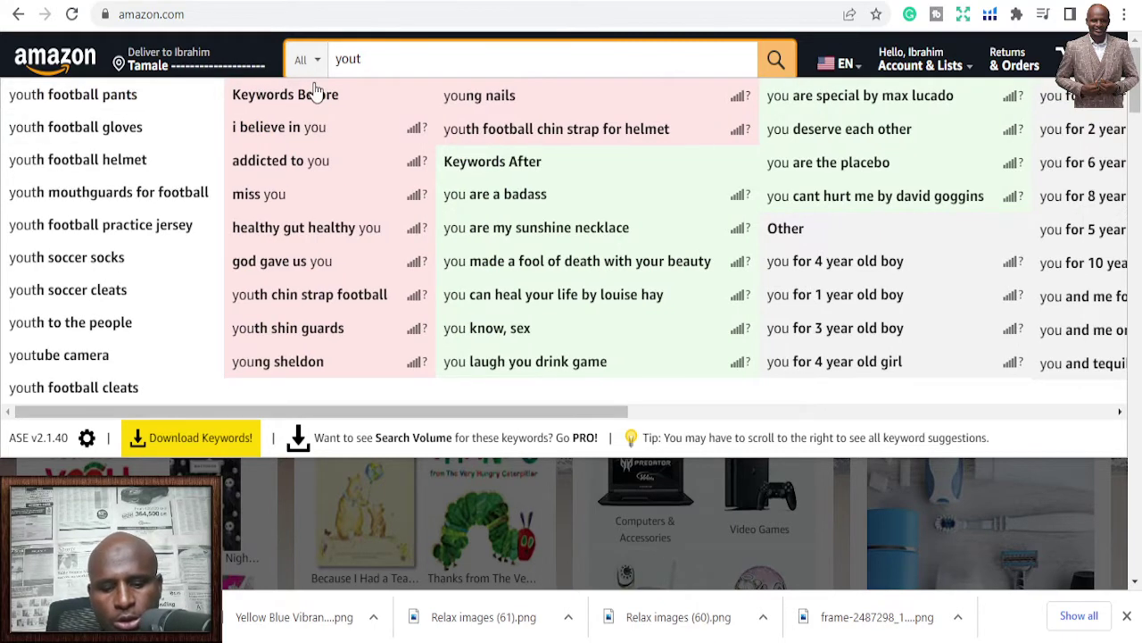
{"action": "type", "text": "ube"}
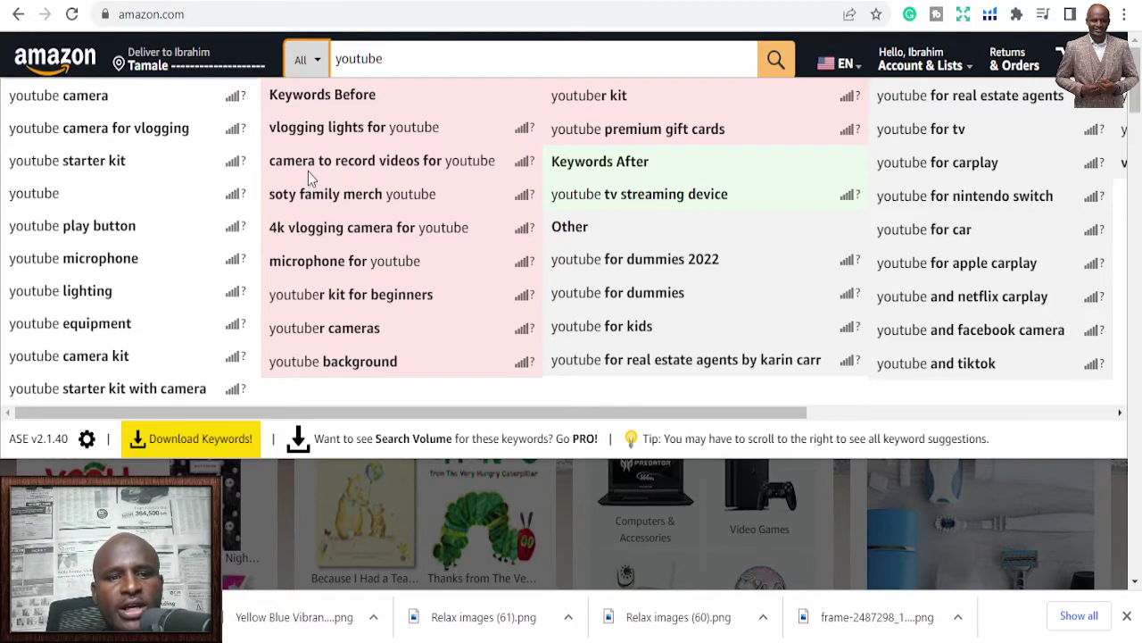
{"action": "key", "text": "Down"}
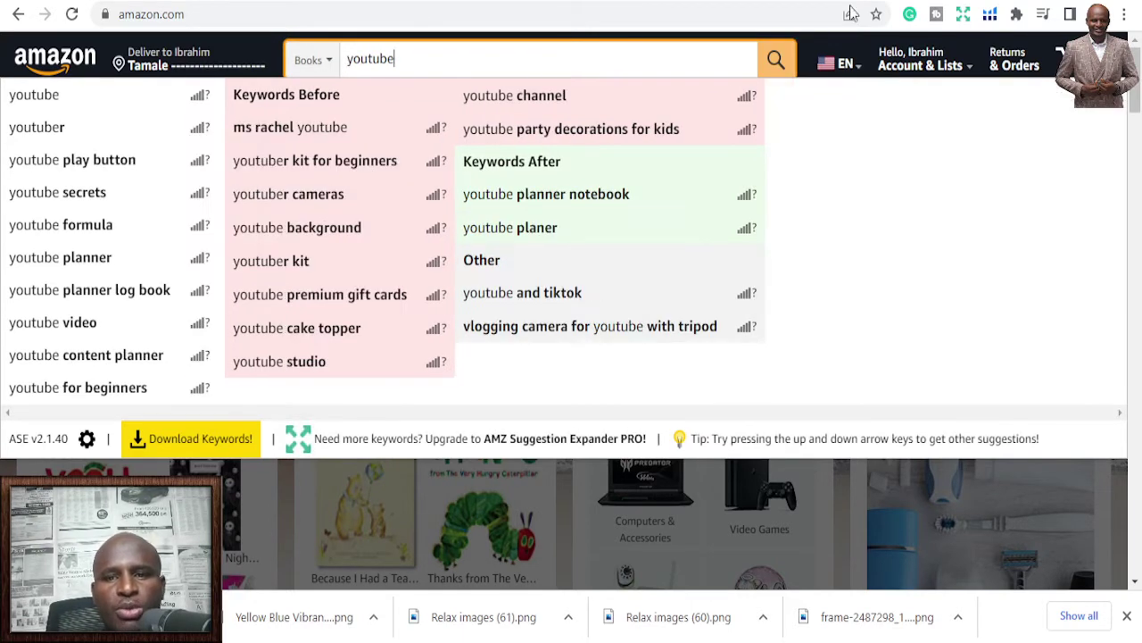
{"action": "left_click", "coordinate": [774, 59]}
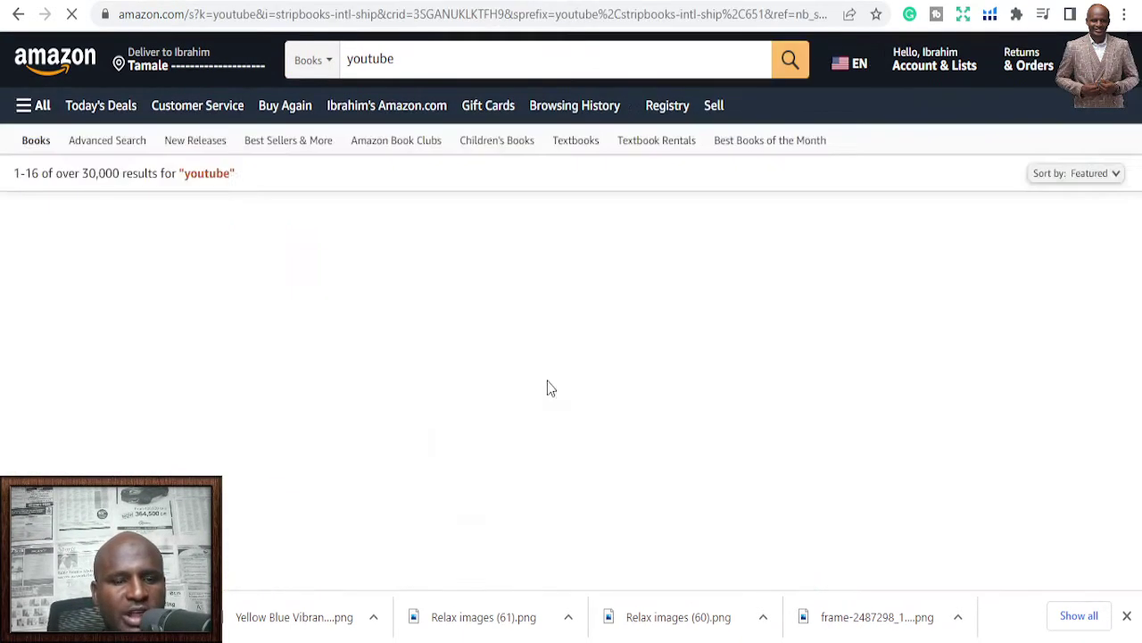
- Open the book "Making YouTube Videos: Star in Your Own Video! (Dummies Junior)" from the search results
{"action": "scroll", "coordinate": [544, 388], "scroll_direction": "down", "scroll_amount": 4}
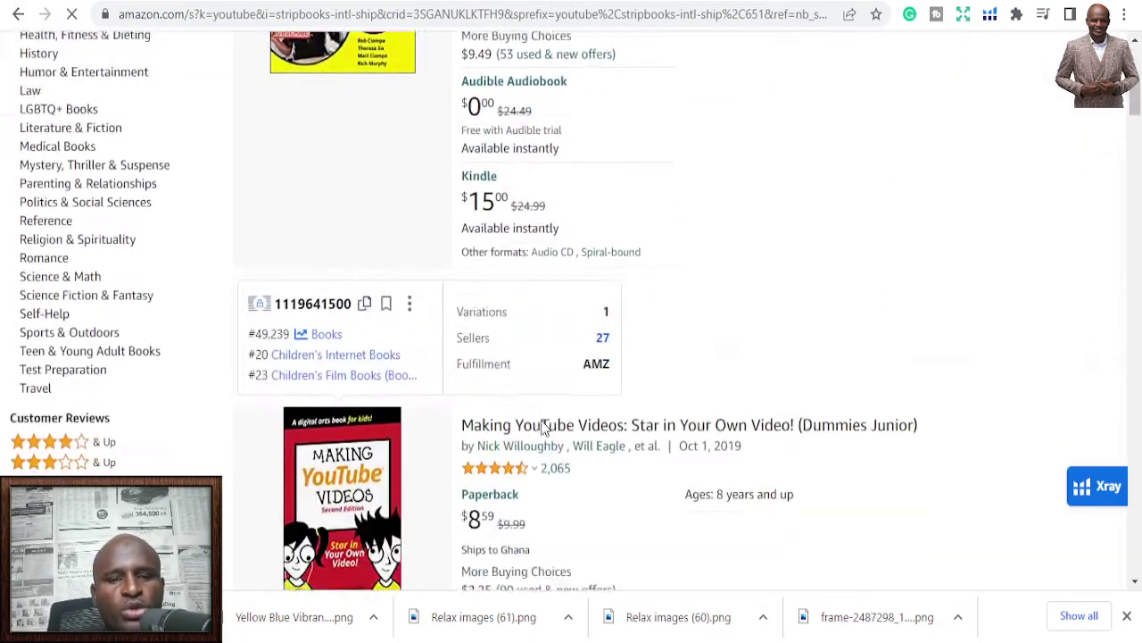
{"action": "scroll", "coordinate": [546, 427], "scroll_direction": "down", "scroll_amount": 1}
{"action": "scroll", "coordinate": [547, 439], "scroll_direction": "down", "scroll_amount": 1}
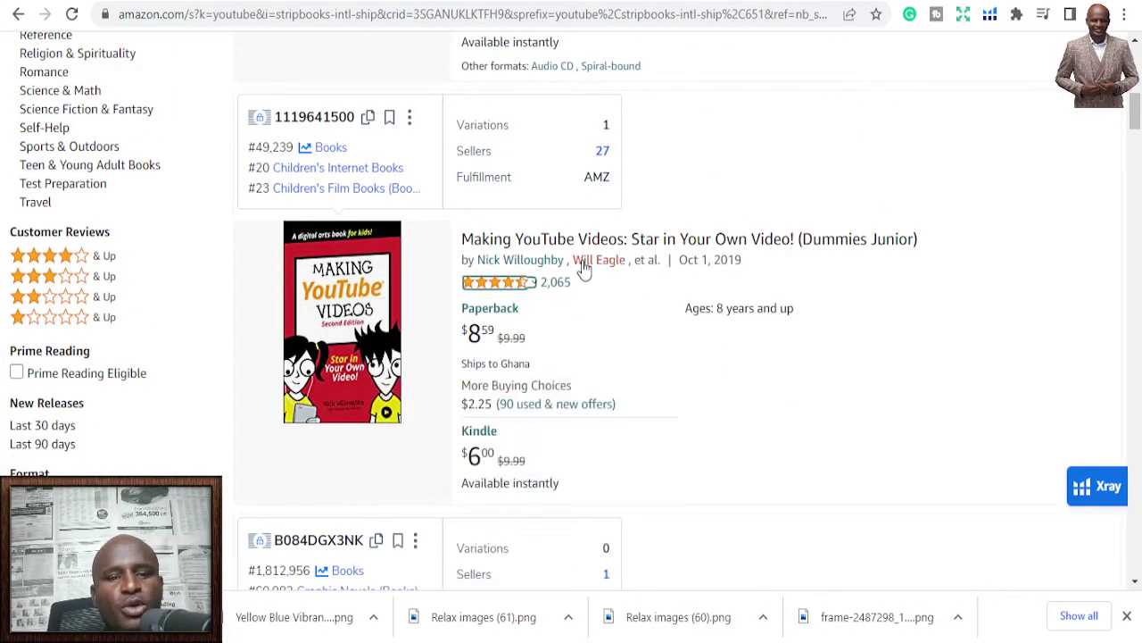
{"action": "left_click", "coordinate": [618, 241]}
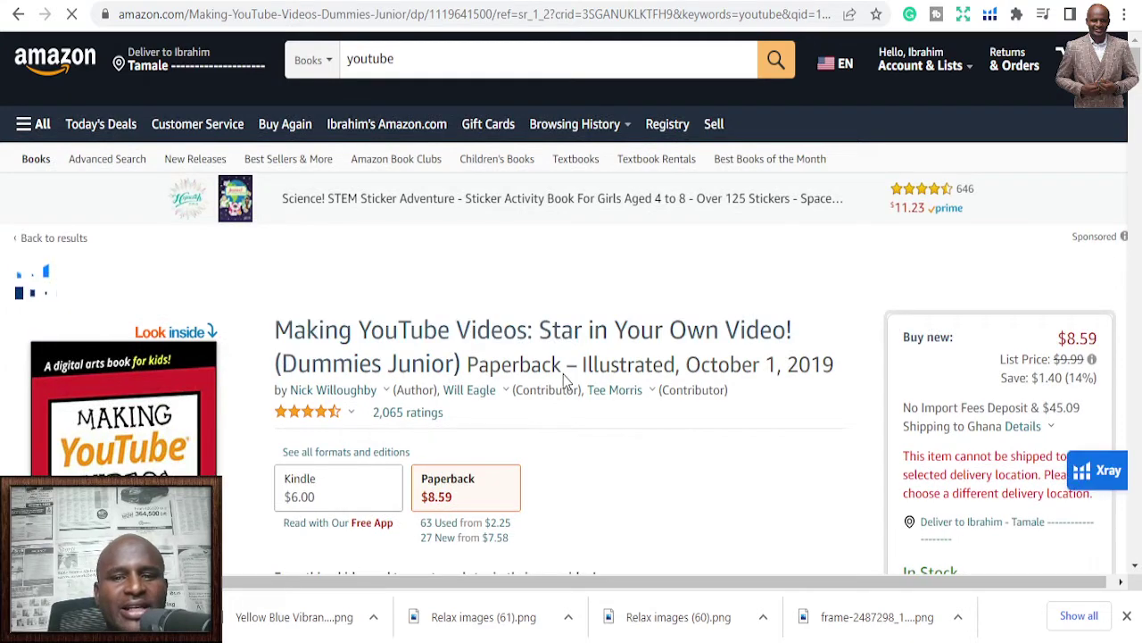
- Examine the book's page through to its product details and highlight the ISBN-10 number there
{"action": "scroll", "coordinate": [565, 370], "scroll_direction": "down", "scroll_amount": 3}
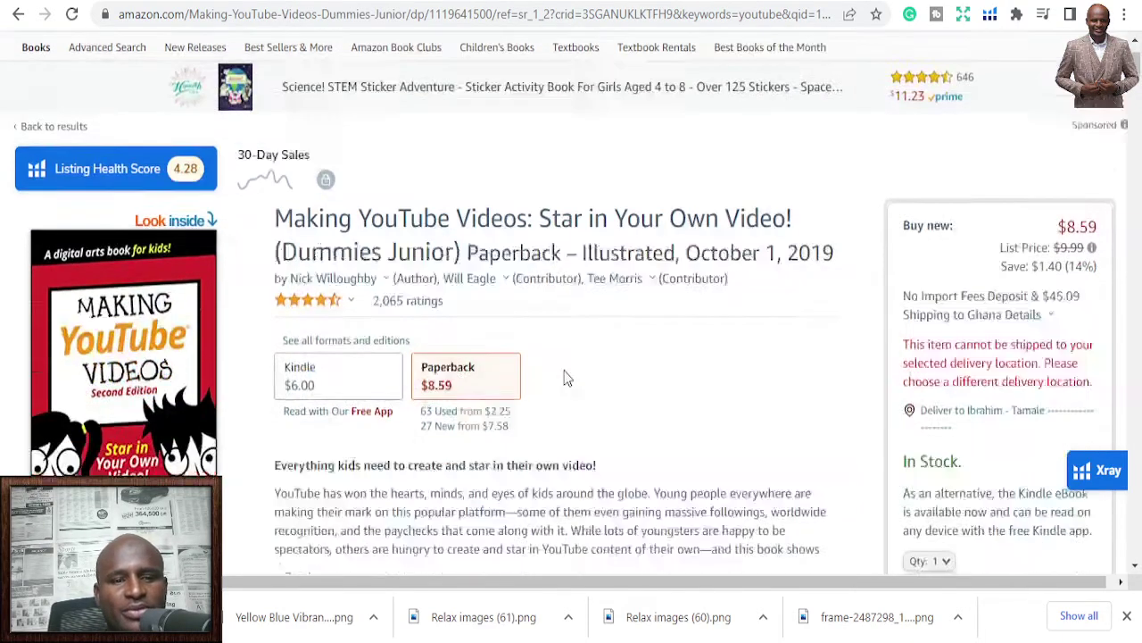
{"action": "scroll", "coordinate": [522, 322], "scroll_direction": "up", "scroll_amount": 3}
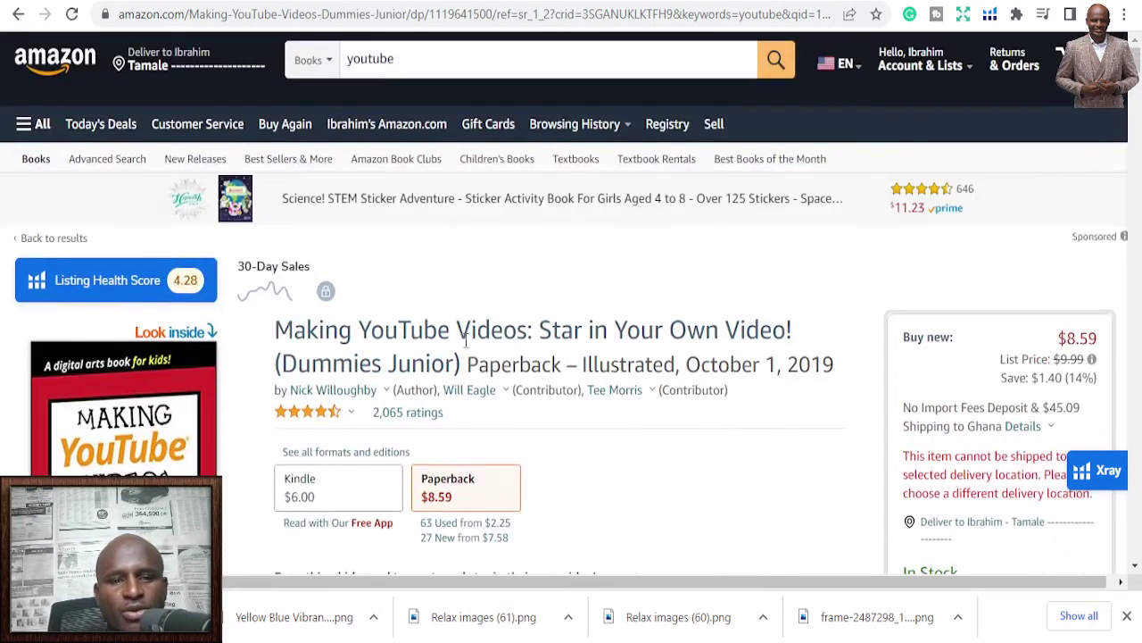
{"action": "scroll", "coordinate": [453, 370], "scroll_direction": "down", "scroll_amount": 1}
{"action": "scroll", "coordinate": [457, 373], "scroll_direction": "down", "scroll_amount": 3}
{"action": "scroll", "coordinate": [459, 369], "scroll_direction": "up", "scroll_amount": 4}
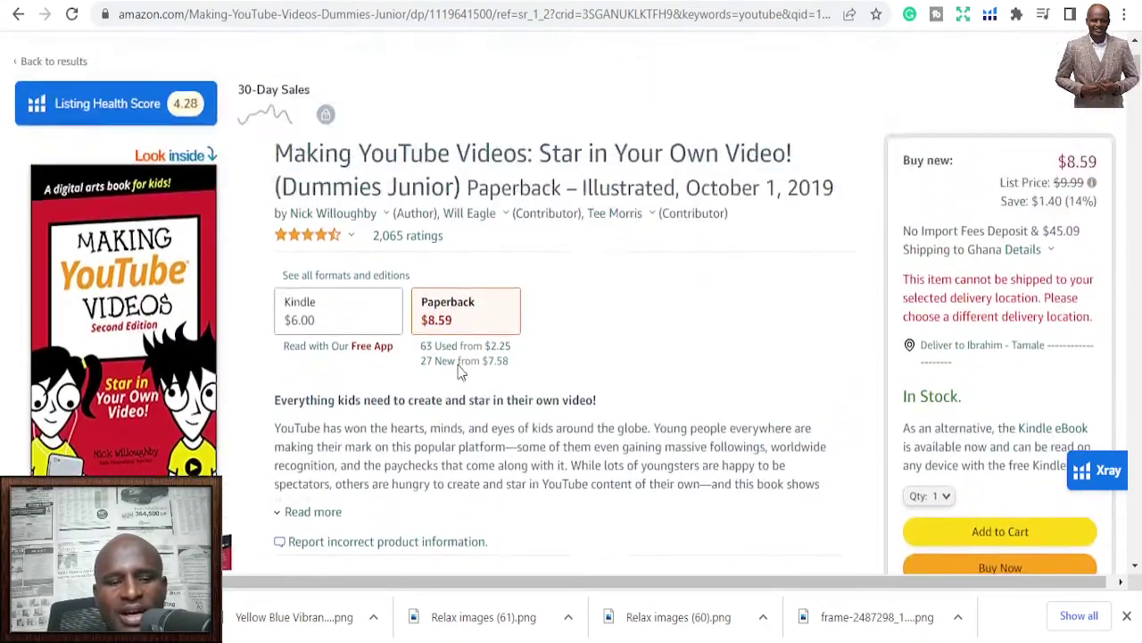
{"action": "scroll", "coordinate": [468, 366], "scroll_direction": "down", "scroll_amount": 7}
{"action": "scroll", "coordinate": [469, 366], "scroll_direction": "down", "scroll_amount": 2}
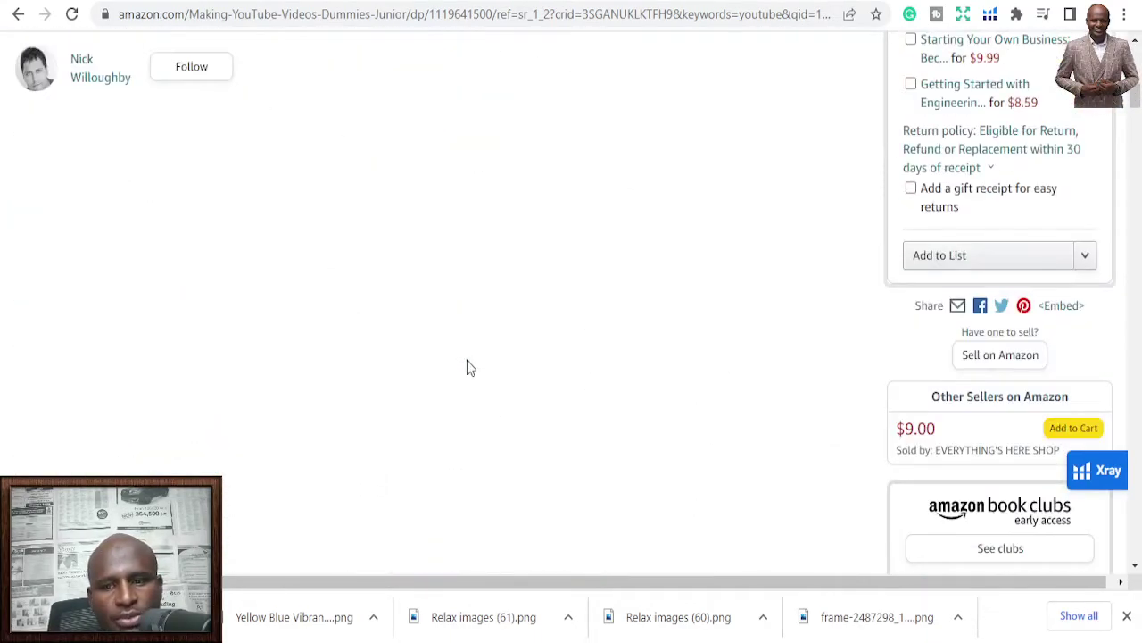
{"action": "scroll", "coordinate": [471, 367], "scroll_direction": "down", "scroll_amount": 7}
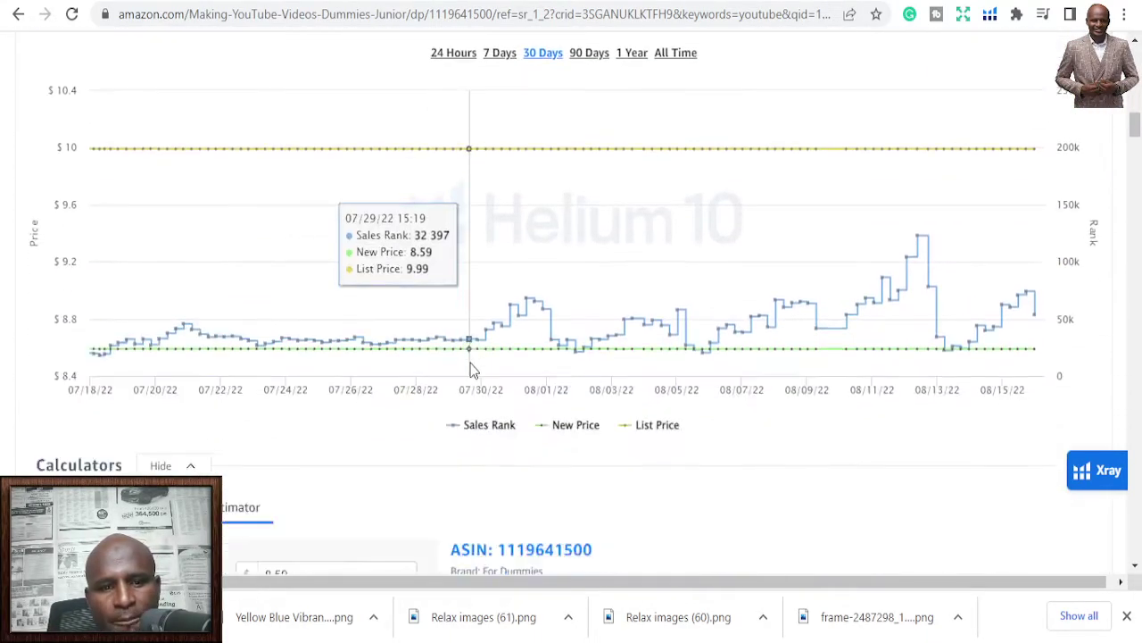
{"action": "scroll", "coordinate": [473, 369], "scroll_direction": "down", "scroll_amount": 9}
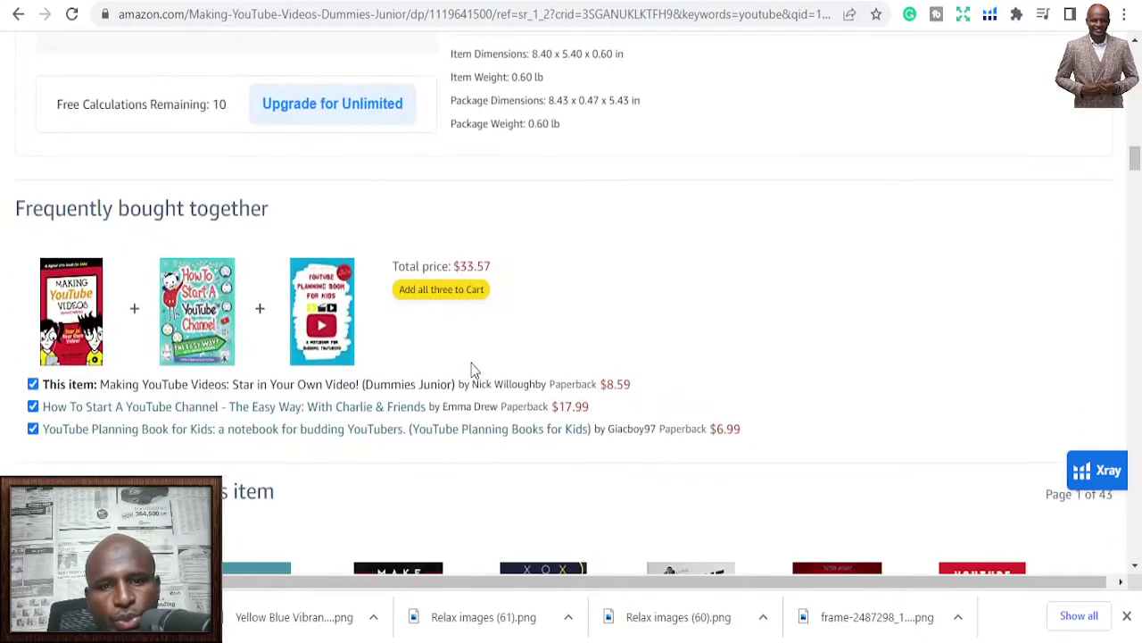
{"action": "scroll", "coordinate": [473, 369], "scroll_direction": "up", "scroll_amount": 2}
{"action": "scroll", "coordinate": [473, 369], "scroll_direction": "down", "scroll_amount": 9}
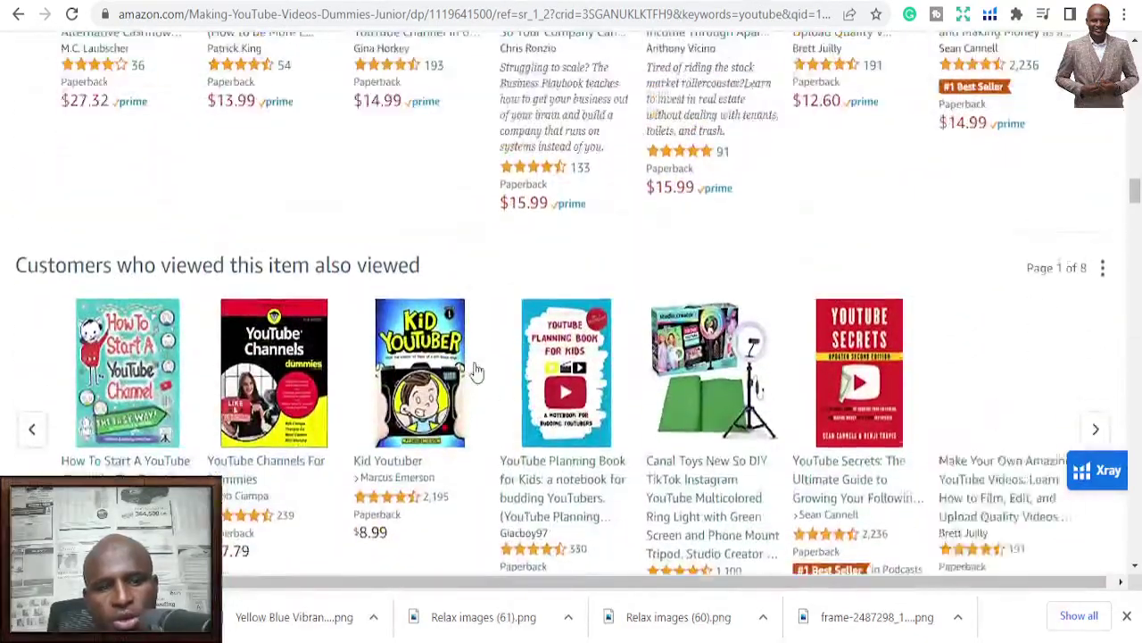
{"action": "scroll", "coordinate": [476, 370], "scroll_direction": "down", "scroll_amount": 4}
{"action": "scroll", "coordinate": [475, 368], "scroll_direction": "up", "scroll_amount": 2}
{"action": "scroll", "coordinate": [476, 361], "scroll_direction": "down", "scroll_amount": 7}
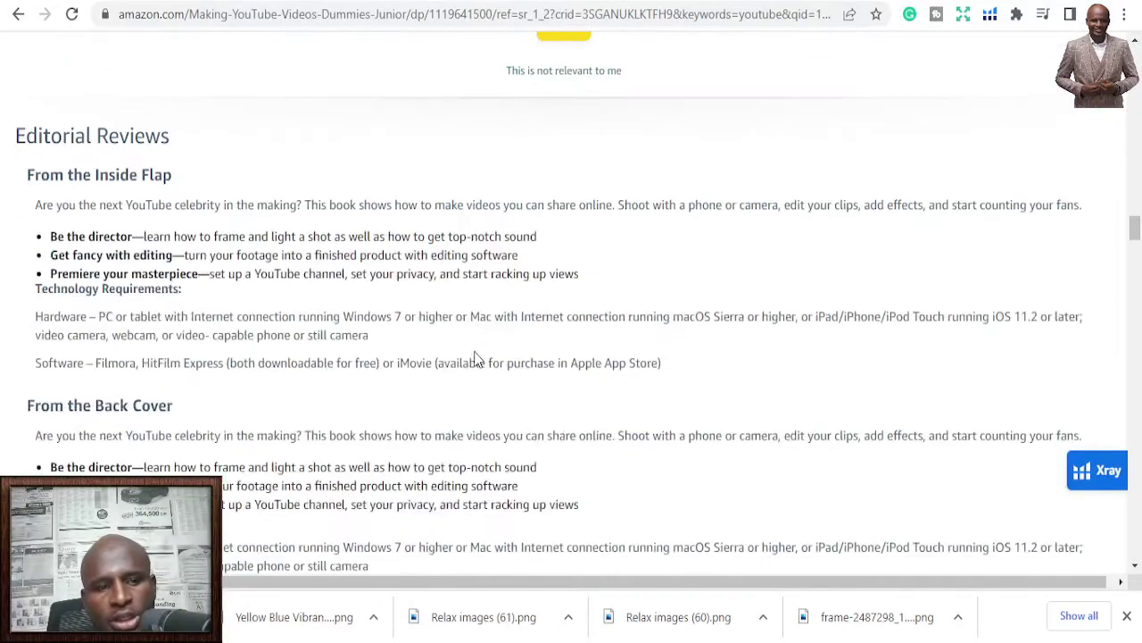
{"action": "scroll", "coordinate": [476, 357], "scroll_direction": "down", "scroll_amount": 8}
{"action": "scroll", "coordinate": [467, 357], "scroll_direction": "up", "scroll_amount": 2}
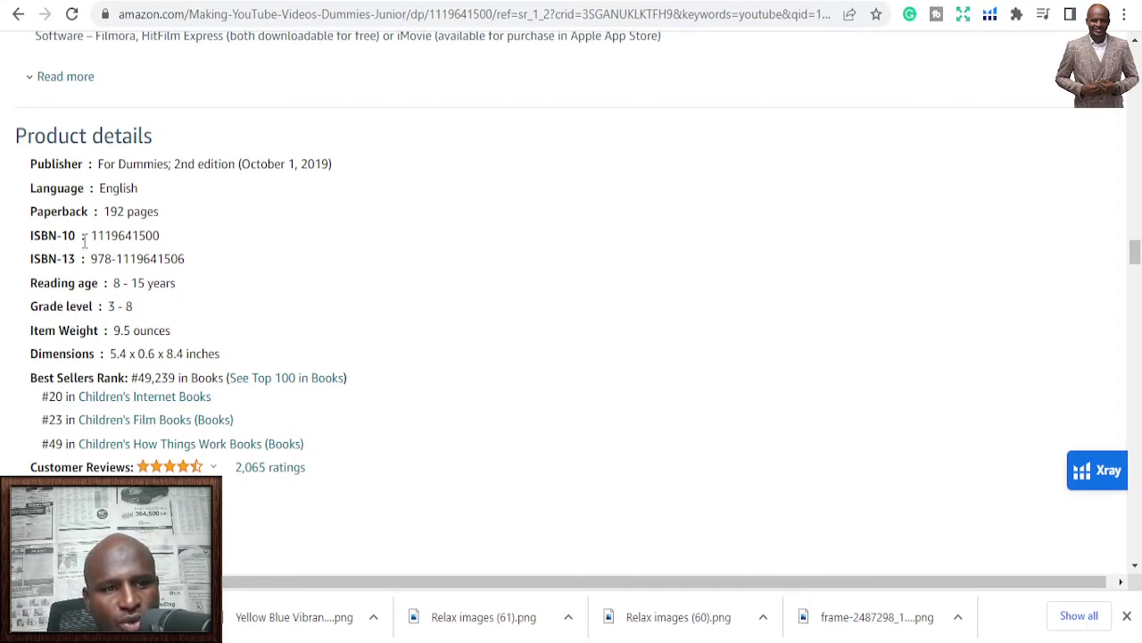
{"action": "left_click_drag", "start_coordinate": [161, 236], "coordinate": [98, 236]}
{"action": "scroll", "coordinate": [544, 173], "scroll_direction": "up", "scroll_amount": 2}
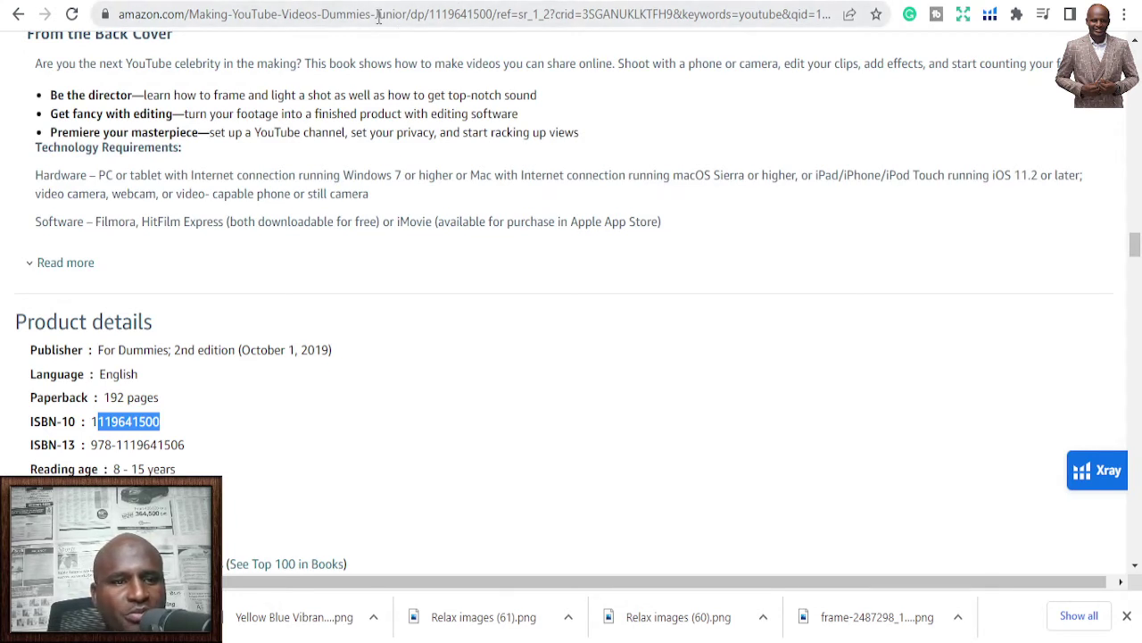
{"action": "left_click", "coordinate": [378, 15]}
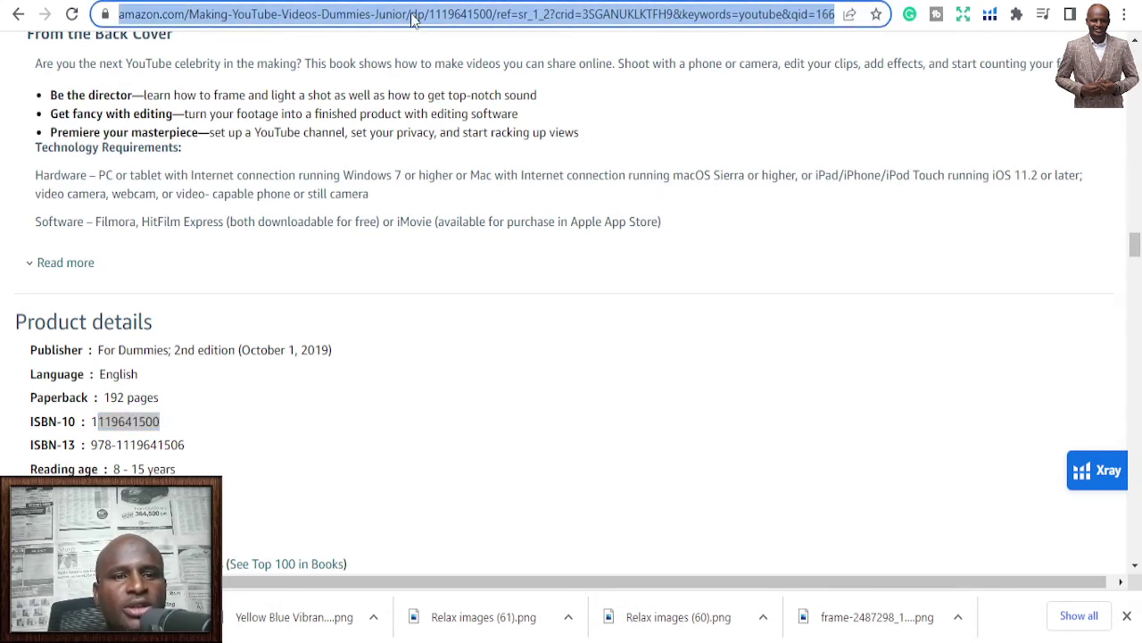
{"action": "left_click", "coordinate": [450, 15]}
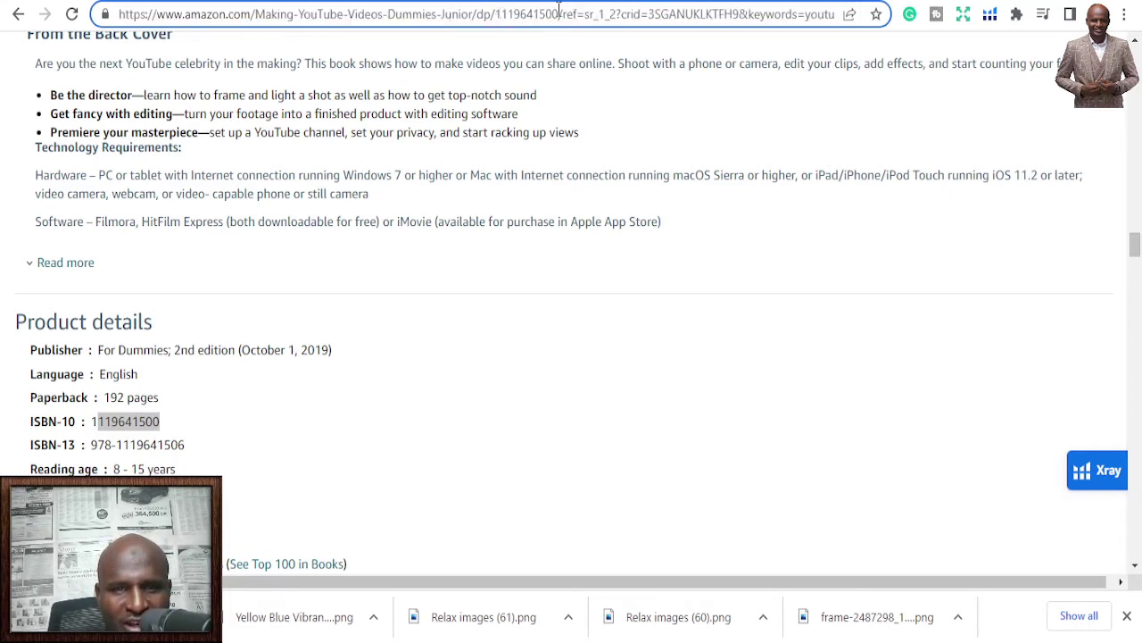
{"action": "left_click_drag", "start_coordinate": [559, 14], "coordinate": [497, 16]}
{"action": "key", "text": "ctrl+c"}
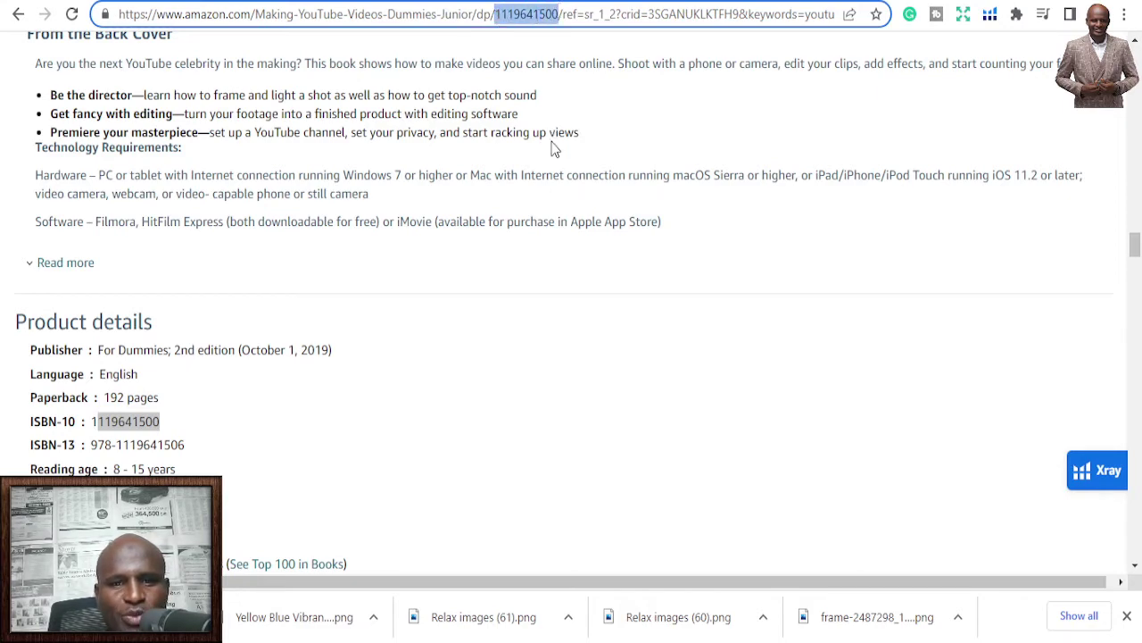
{"action": "scroll", "coordinate": [573, 287], "scroll_direction": "up", "scroll_amount": 20}
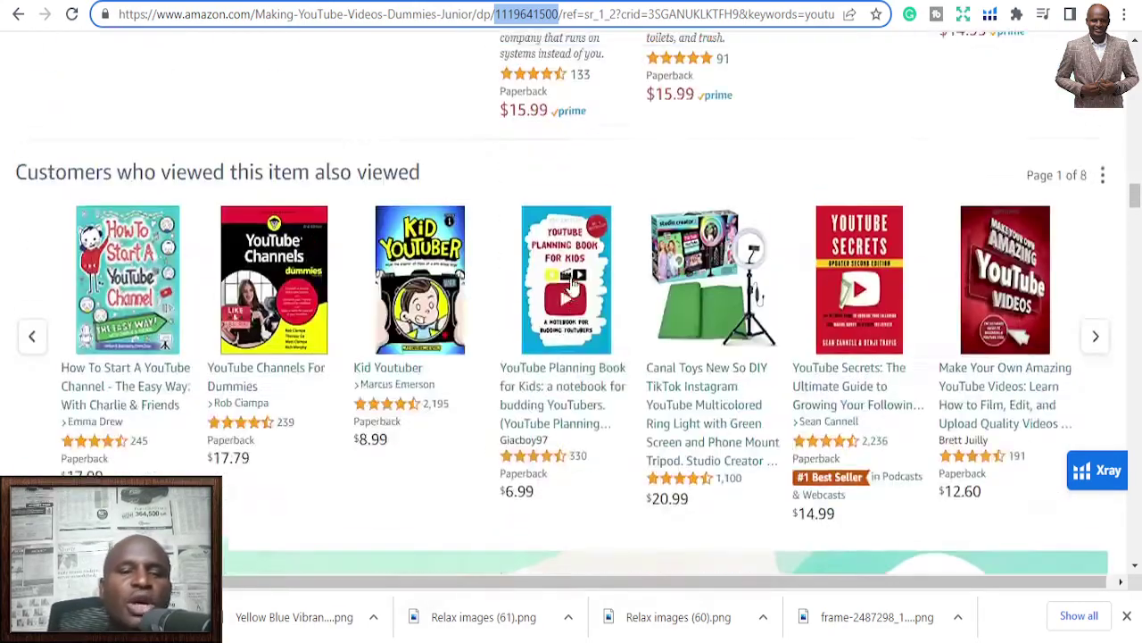
{"action": "scroll", "coordinate": [573, 286], "scroll_direction": "up", "scroll_amount": 10}
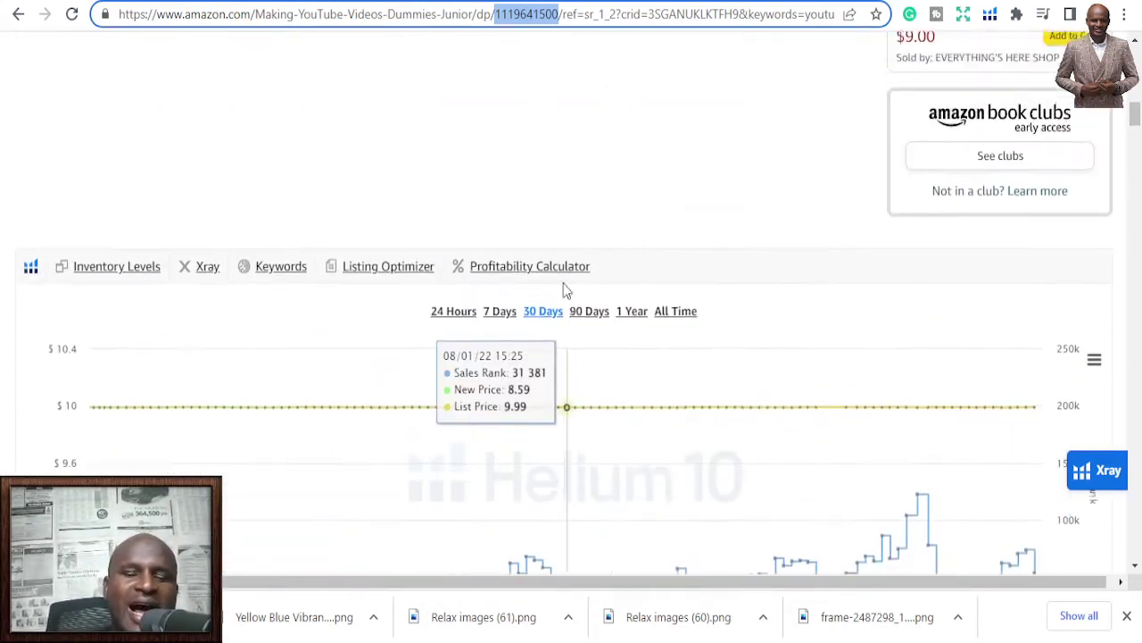
{"action": "scroll", "coordinate": [785, 196], "scroll_direction": "up", "scroll_amount": 10}
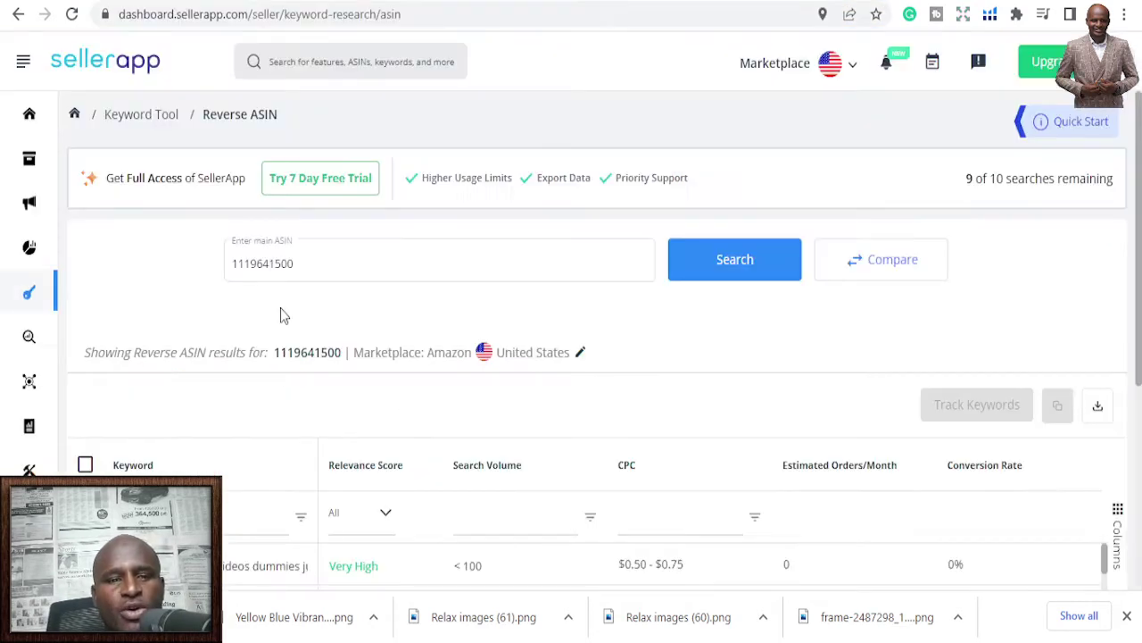
{"action": "left_click", "coordinate": [308, 260]}
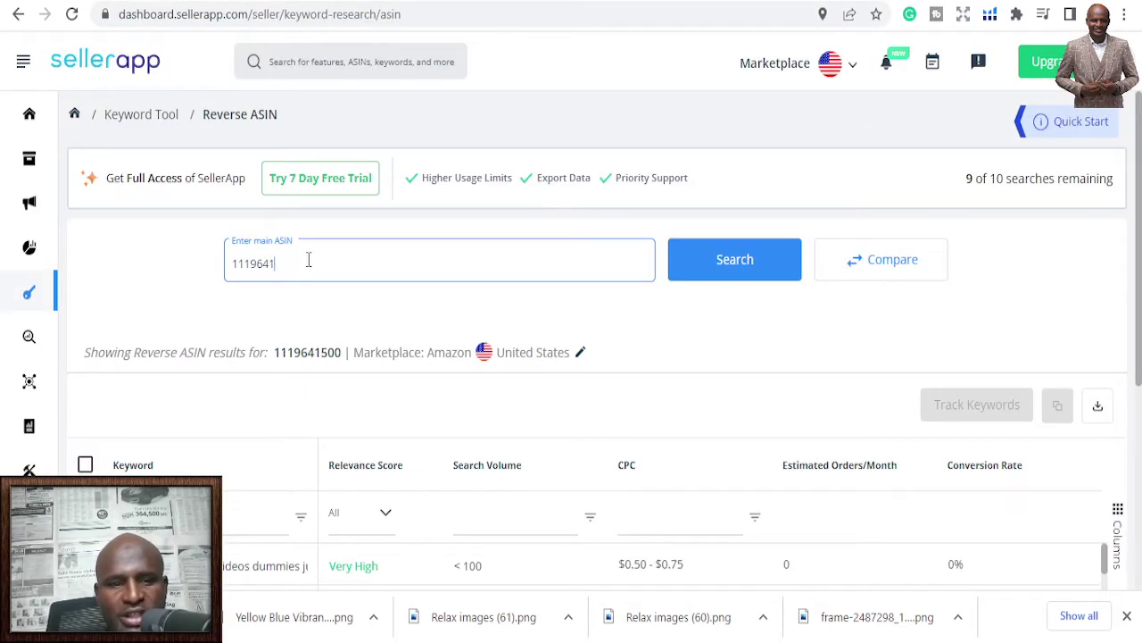
{"action": "key", "text": "BackSpace"}
{"action": "key", "text": "BackSpace"}
{"action": "key", "text": "BackSpace"}
{"action": "key", "text": "BackSpace"}
{"action": "key", "text": "BackSpace"}
{"action": "key", "text": "BackSpace"}
{"action": "key", "text": "BackSpace"}
{"action": "key", "text": "ctrl+v"}
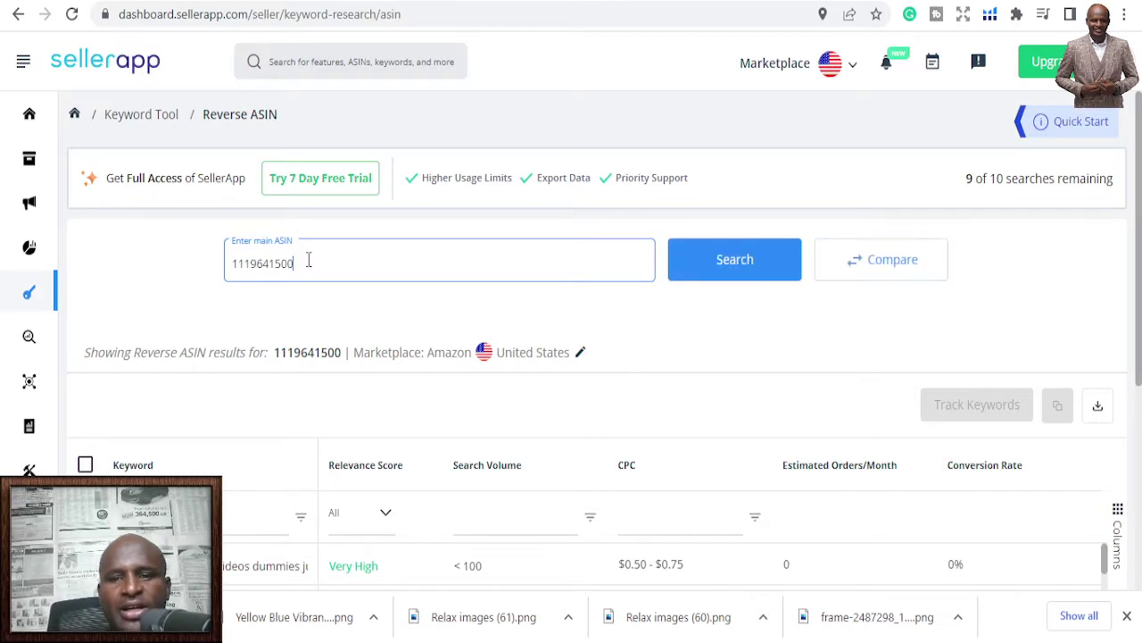
{"action": "left_click", "coordinate": [707, 270]}
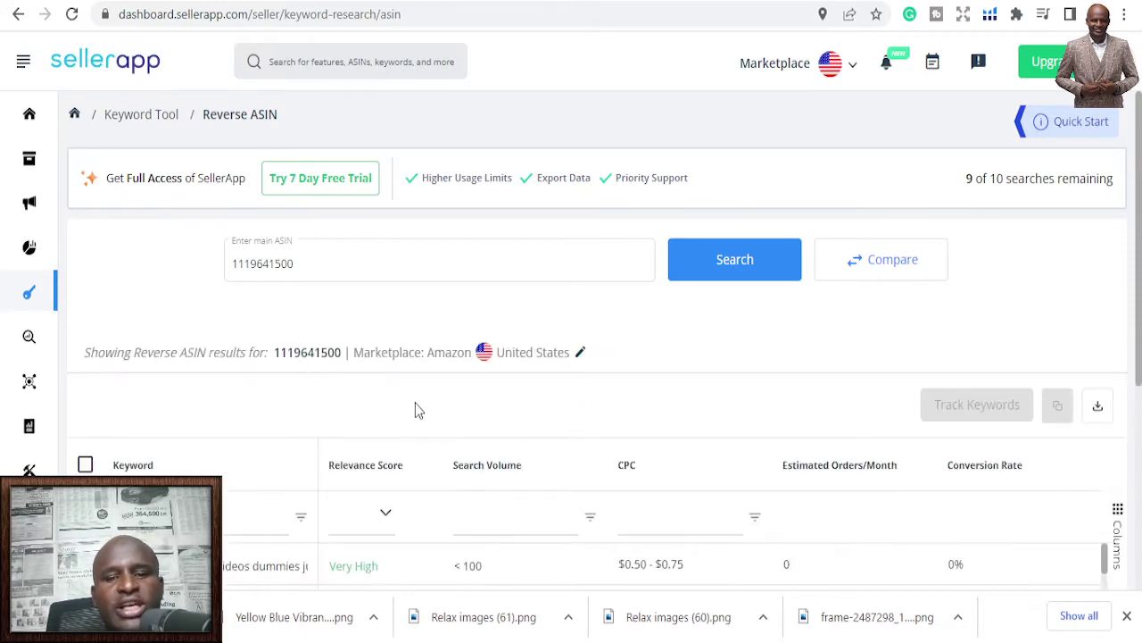
{"action": "scroll", "coordinate": [416, 407], "scroll_direction": "down", "scroll_amount": 2}
{"action": "scroll", "coordinate": [418, 427], "scroll_direction": "down", "scroll_amount": 1}
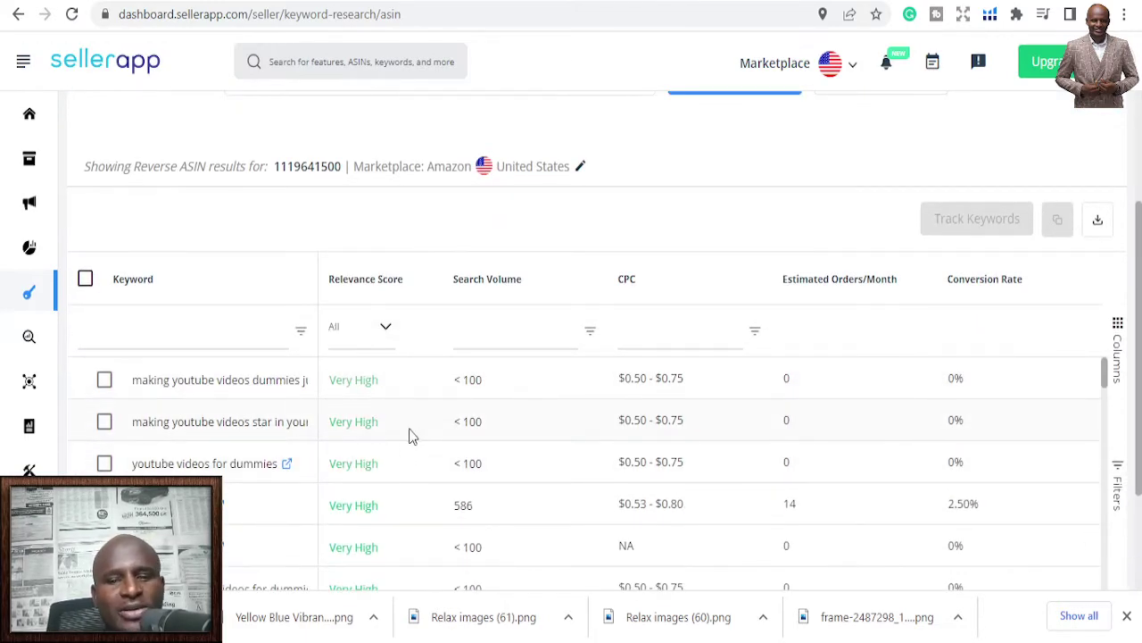
- Examine the reverse ASIN results' columns for relevance score, search volume, CPC, estimated orders and conversion rate, alongside the leading keywords
{"action": "scroll", "coordinate": [403, 444], "scroll_direction": "up", "scroll_amount": 1}
{"action": "scroll", "coordinate": [459, 459], "scroll_direction": "down", "scroll_amount": 2}
{"action": "scroll", "coordinate": [455, 441], "scroll_direction": "up", "scroll_amount": 3}
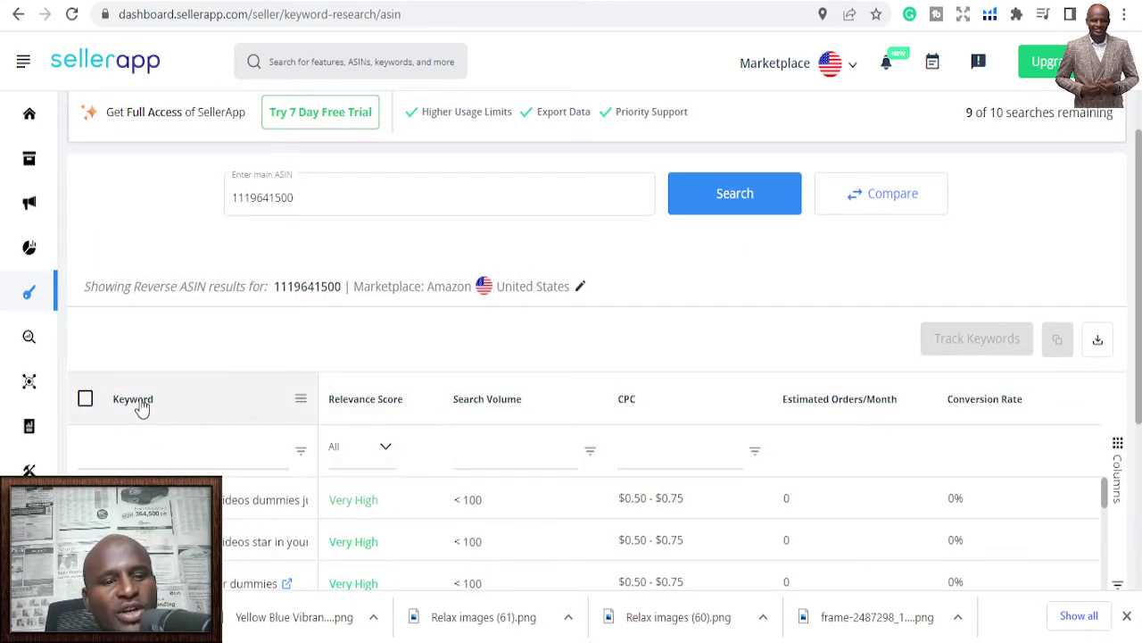
{"action": "scroll", "coordinate": [134, 419], "scroll_direction": "down", "scroll_amount": 1}
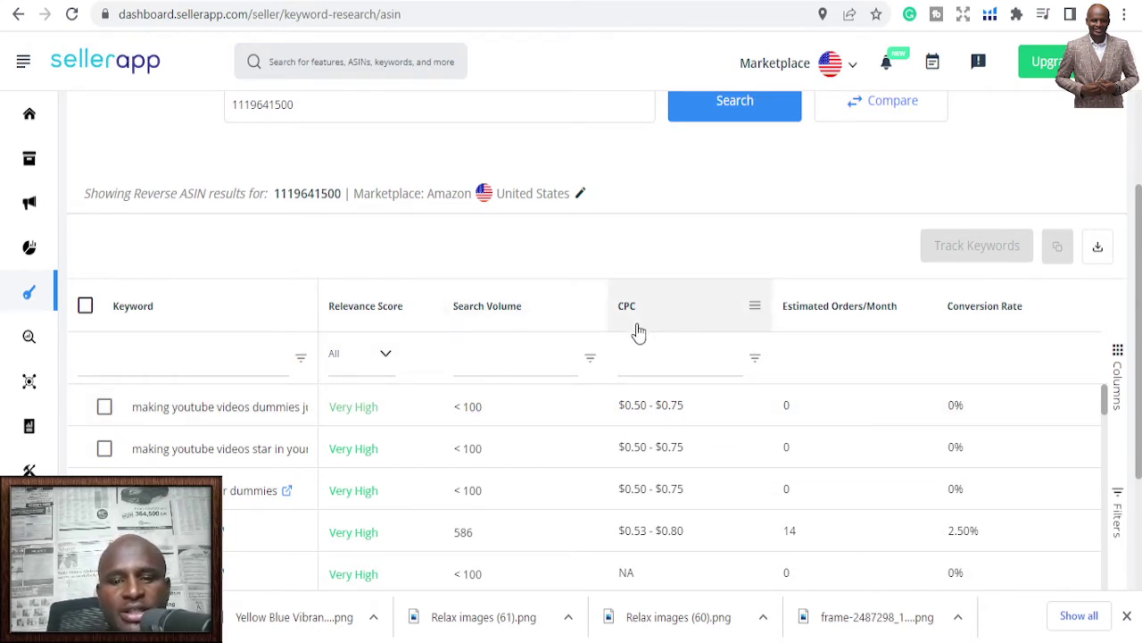
{"action": "mouse_move", "coordinate": [639, 331]}
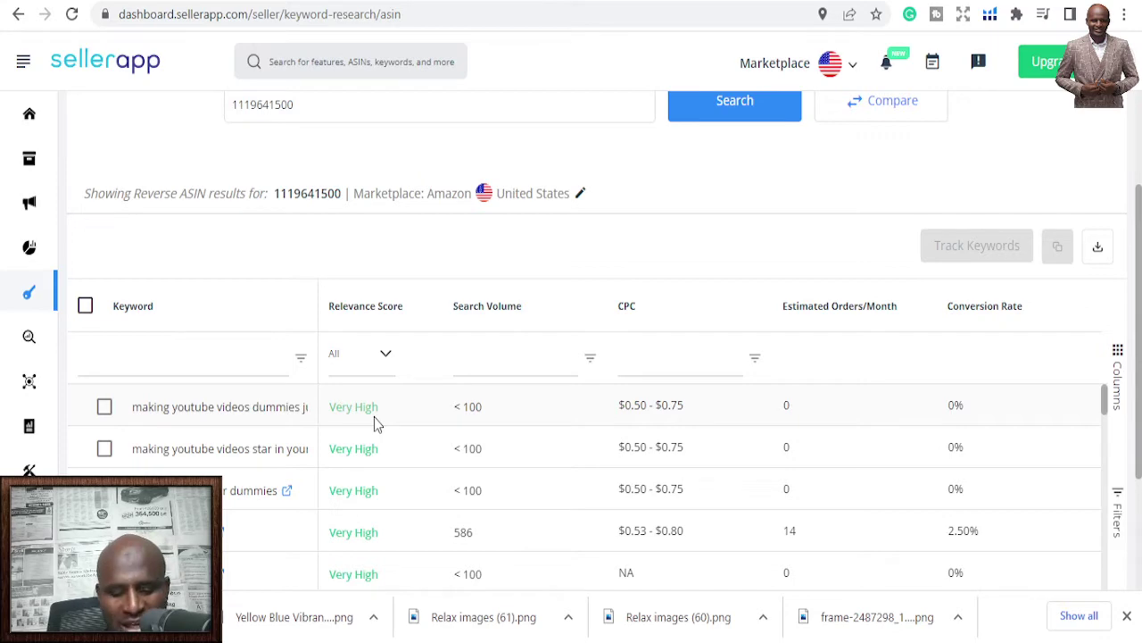
{"action": "scroll", "coordinate": [327, 330], "scroll_direction": "down", "scroll_amount": 2}
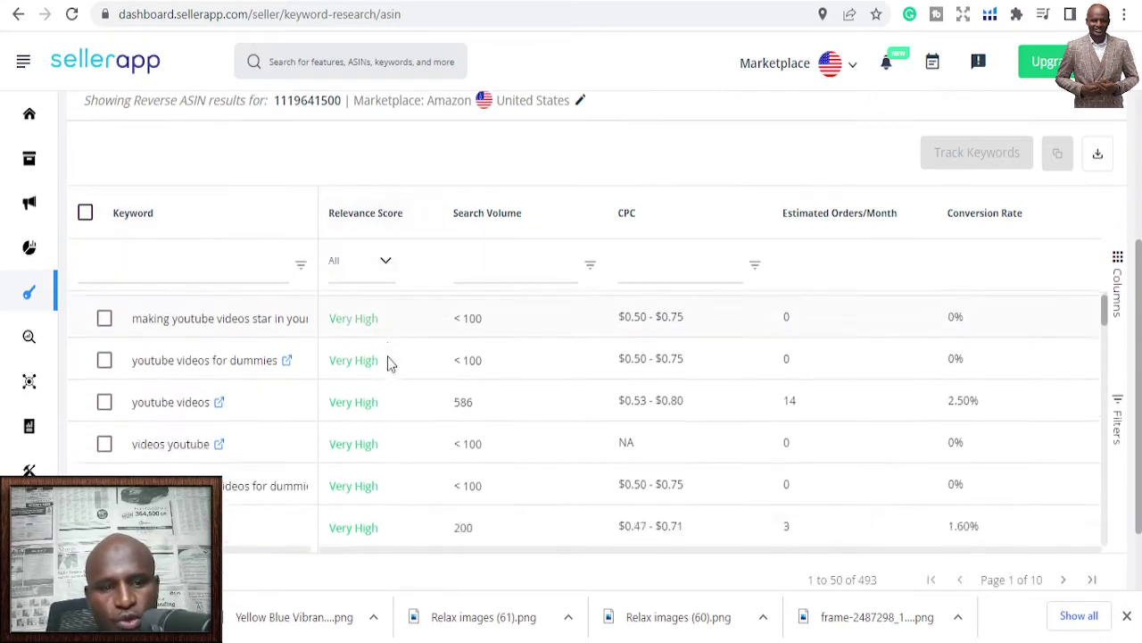
{"action": "scroll", "coordinate": [387, 361], "scroll_direction": "down", "scroll_amount": 3}
{"action": "scroll", "coordinate": [318, 362], "scroll_direction": "up", "scroll_amount": 5}
{"action": "scroll", "coordinate": [1135, 226], "scroll_direction": "down", "scroll_amount": 2}
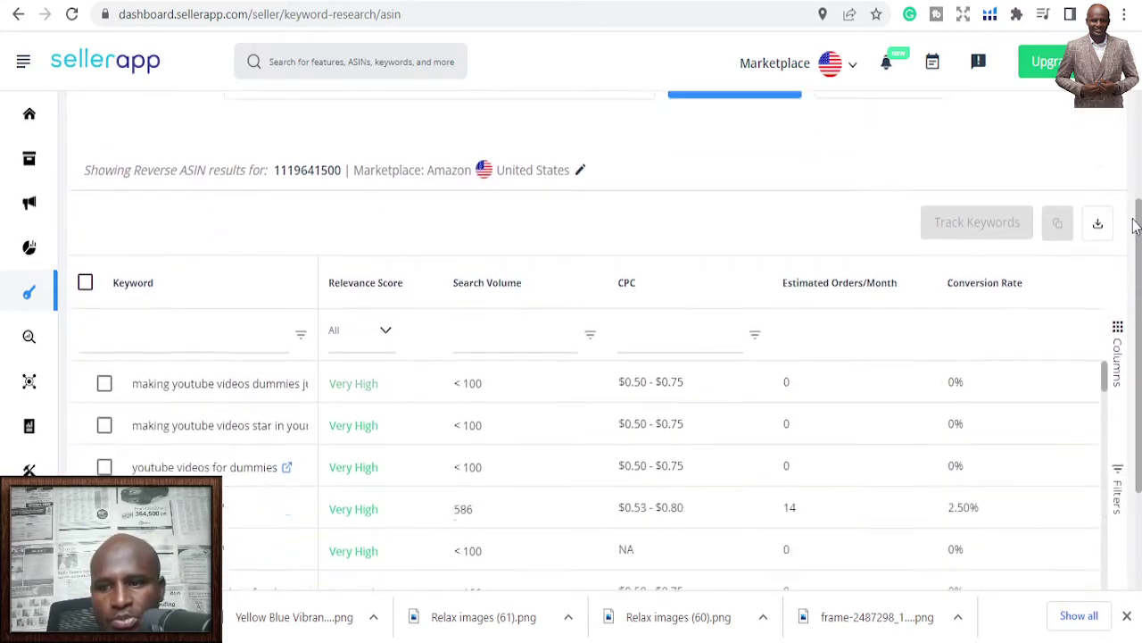
{"action": "scroll", "coordinate": [530, 349], "scroll_direction": "down", "scroll_amount": 2}
{"action": "scroll", "coordinate": [191, 355], "scroll_direction": "up", "scroll_amount": 1}
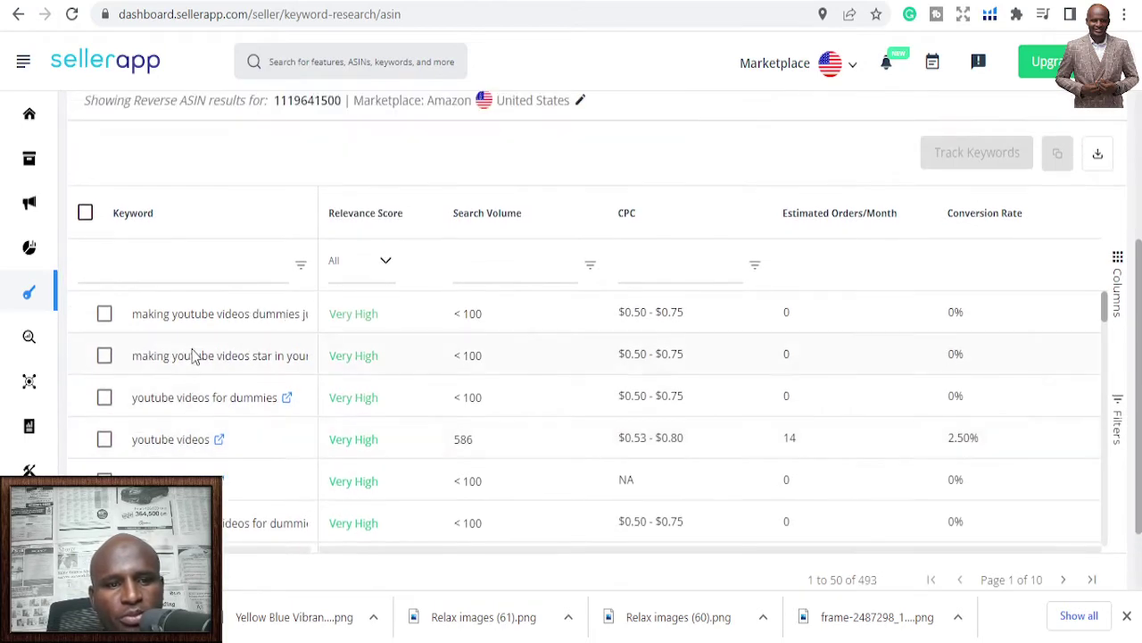
{"action": "scroll", "coordinate": [192, 356], "scroll_direction": "up", "scroll_amount": 3}
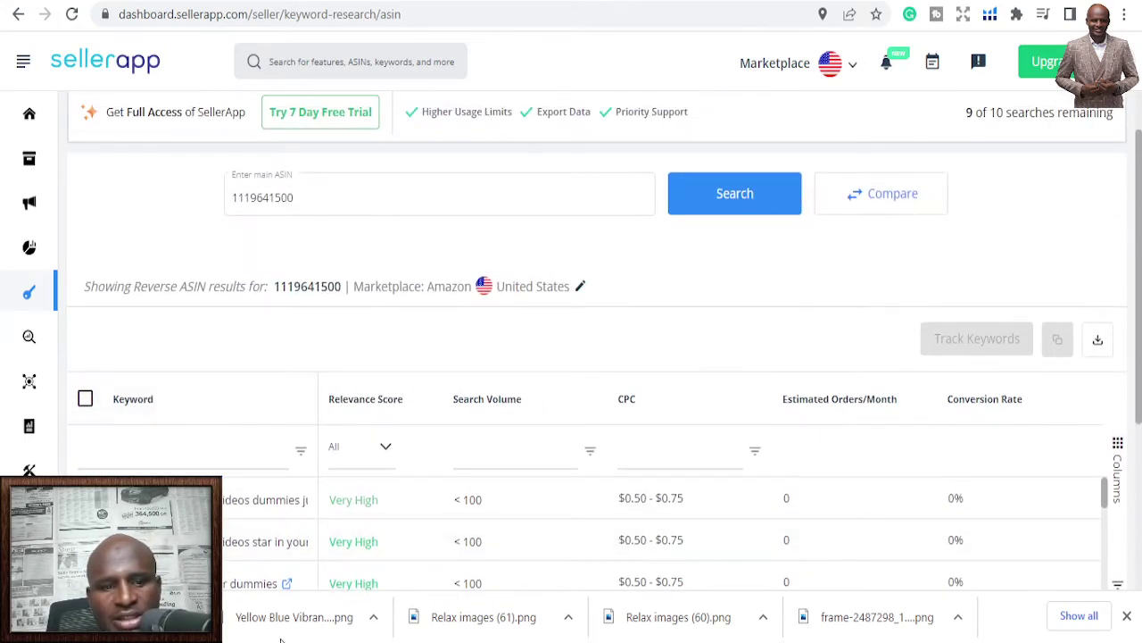
{"action": "scroll", "coordinate": [620, 352], "scroll_direction": "down", "scroll_amount": 2}
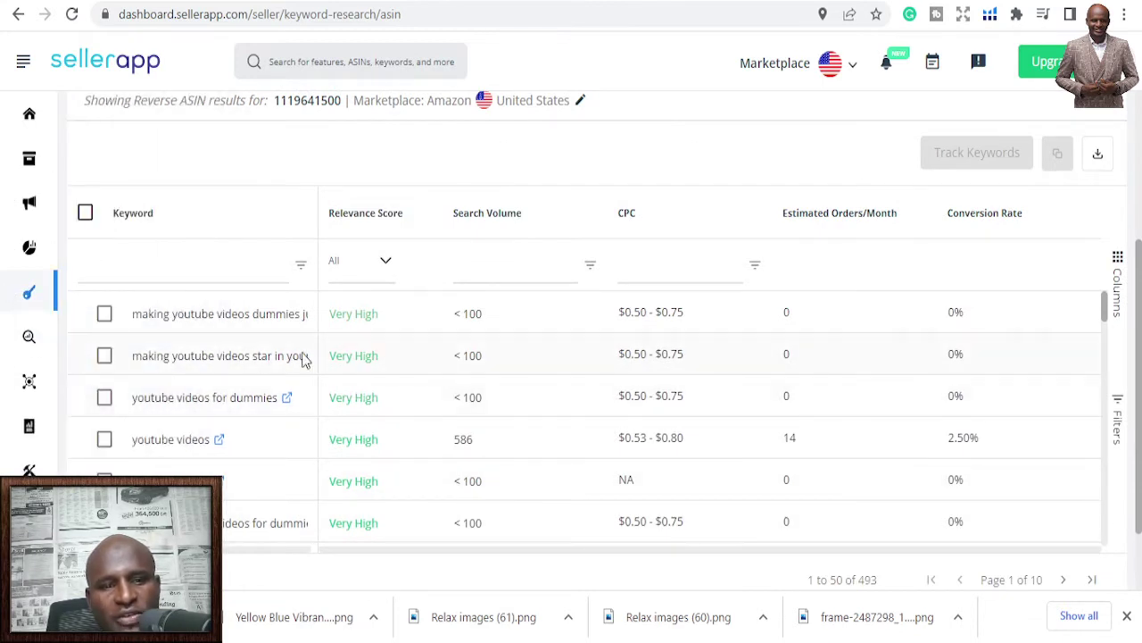
{"action": "scroll", "coordinate": [243, 377], "scroll_direction": "down", "scroll_amount": 1}
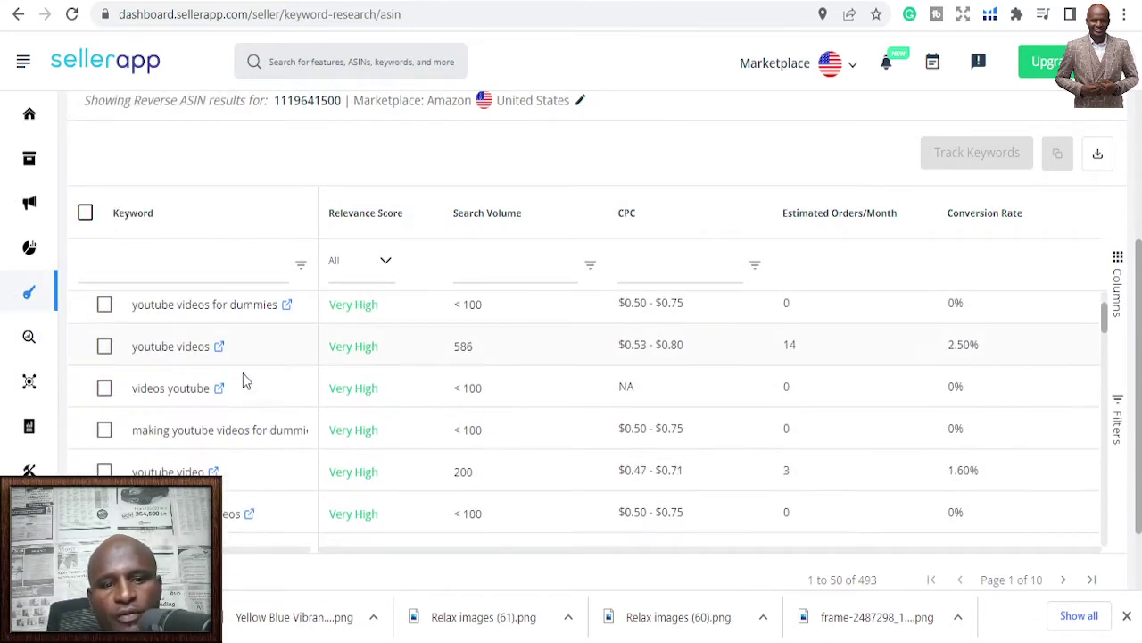
{"action": "scroll", "coordinate": [243, 374], "scroll_direction": "up", "scroll_amount": 1}
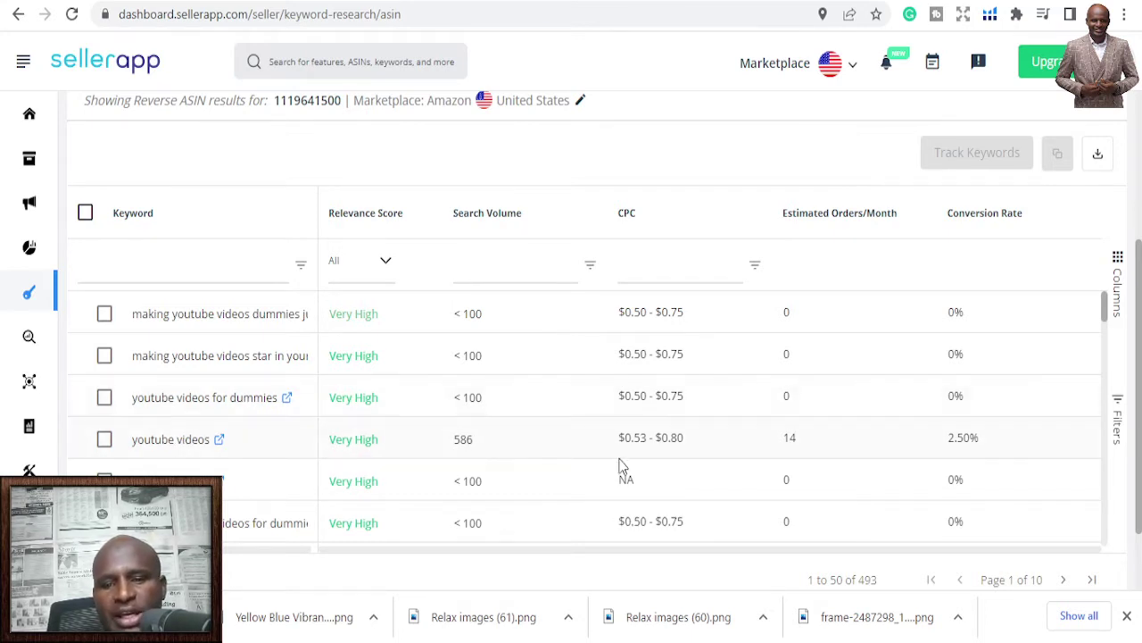
- Review the first page of reverse ASIN keywords through to its last row, comparing relevance, search volume and estimated orders
{"action": "scroll", "coordinate": [776, 444], "scroll_direction": "down", "scroll_amount": 5}
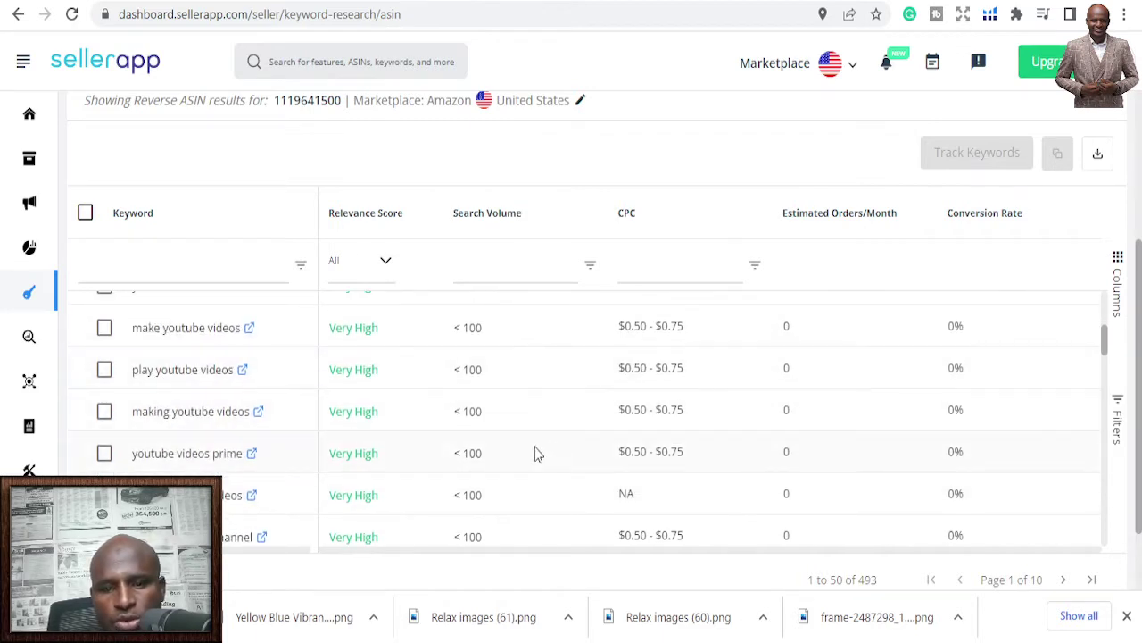
{"action": "scroll", "coordinate": [473, 471], "scroll_direction": "down", "scroll_amount": 3}
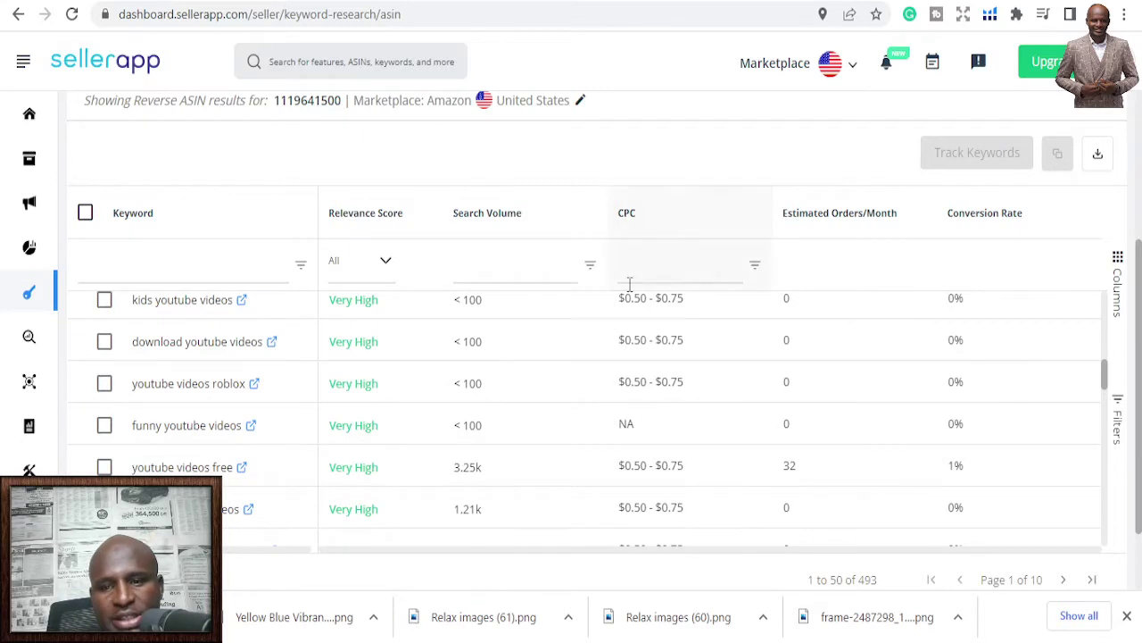
{"action": "scroll", "coordinate": [330, 441], "scroll_direction": "down", "scroll_amount": 1}
{"action": "scroll", "coordinate": [330, 441], "scroll_direction": "down", "scroll_amount": 2}
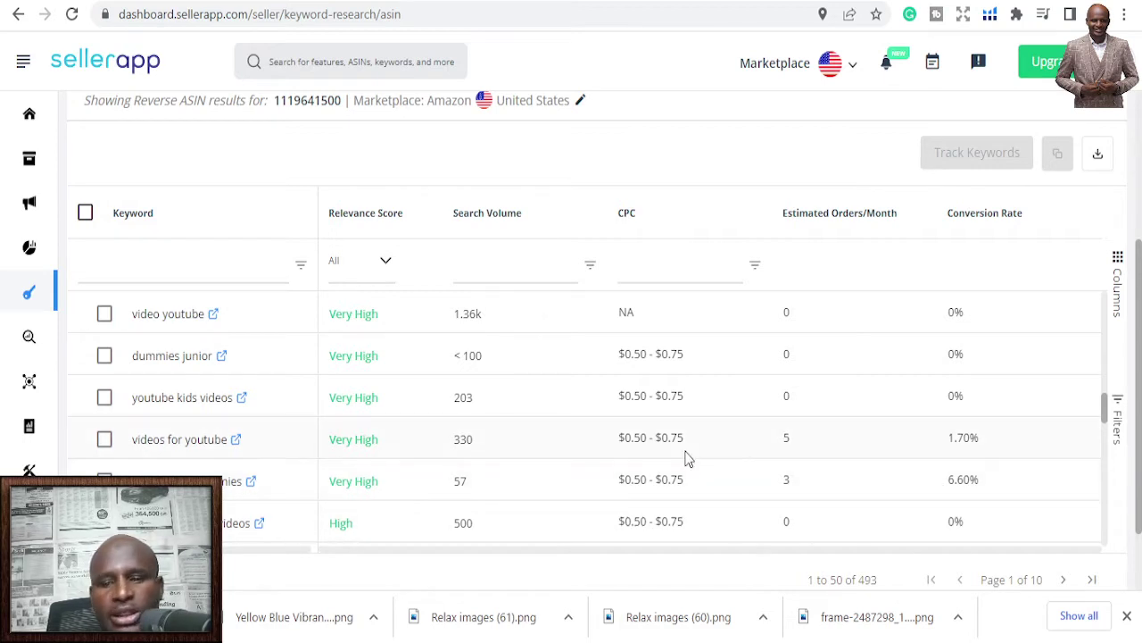
{"action": "scroll", "coordinate": [686, 459], "scroll_direction": "down", "scroll_amount": 5}
{"action": "scroll", "coordinate": [625, 460], "scroll_direction": "down", "scroll_amount": 10}
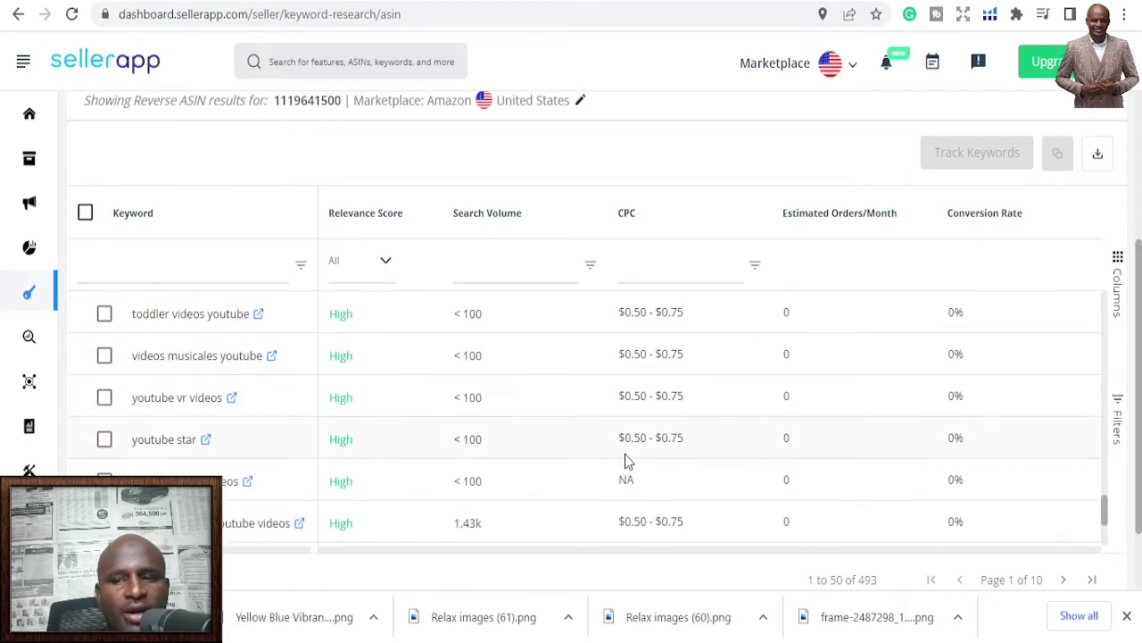
{"action": "scroll", "coordinate": [625, 461], "scroll_direction": "down", "scroll_amount": 2}
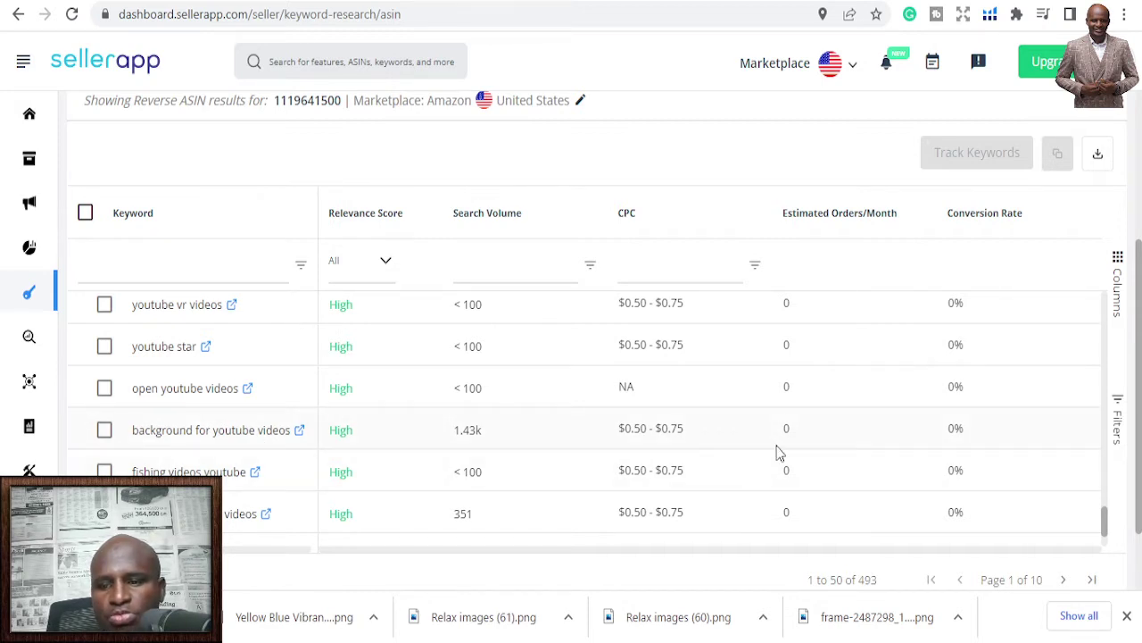
{"action": "scroll", "coordinate": [777, 451], "scroll_direction": "down", "scroll_amount": 4}
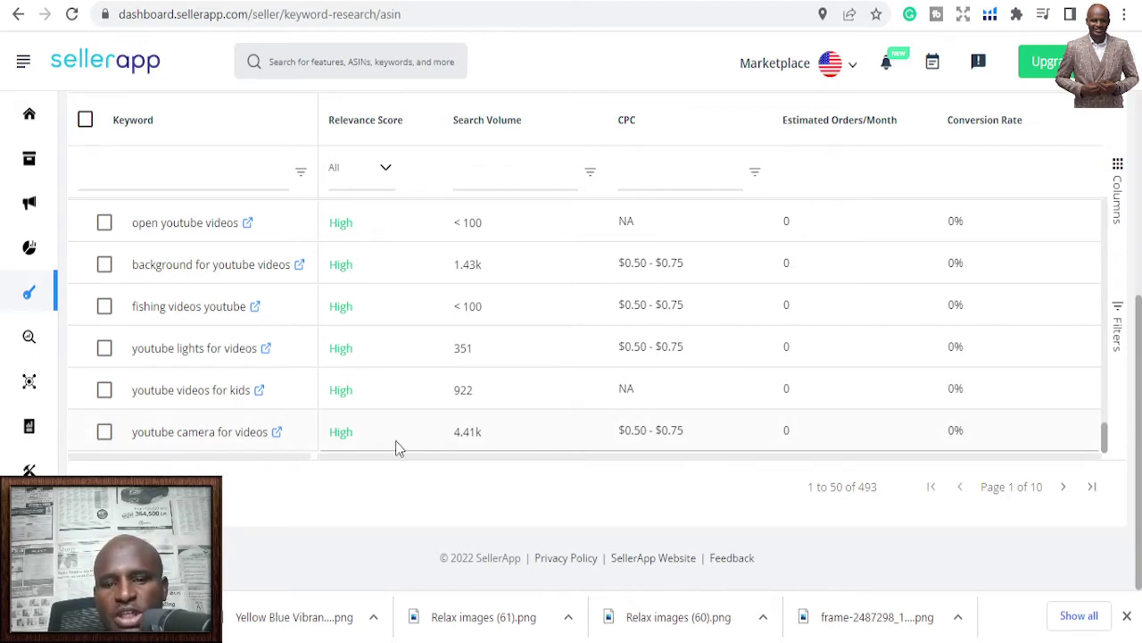
{"action": "scroll", "coordinate": [396, 441], "scroll_direction": "up", "scroll_amount": 10}
{"action": "scroll", "coordinate": [399, 446], "scroll_direction": "up", "scroll_amount": 8}
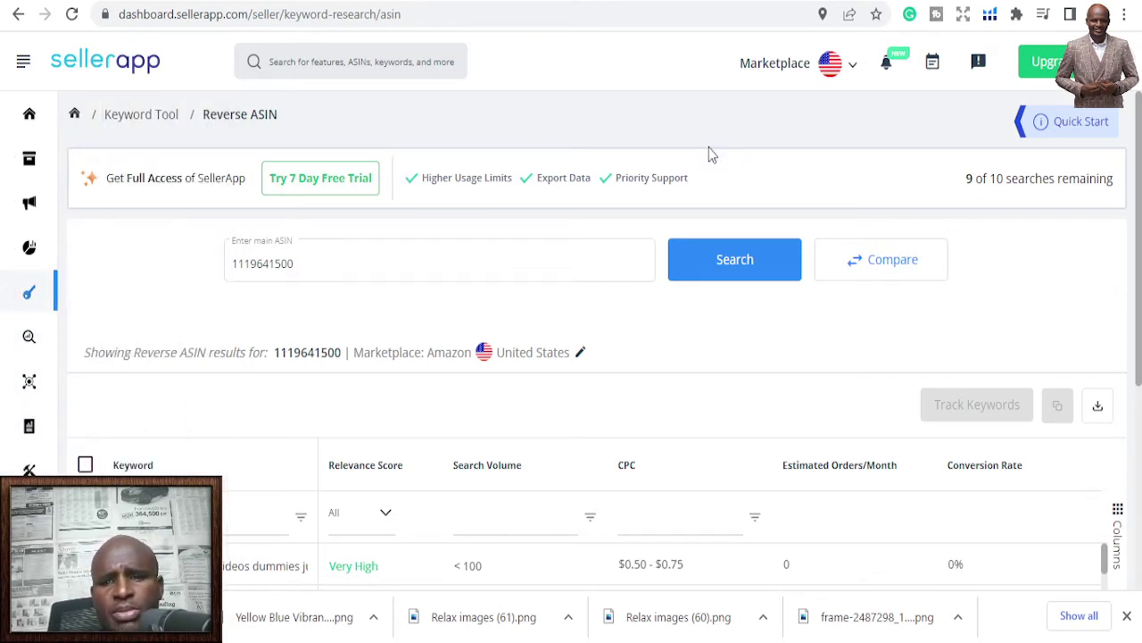
- Open SellerApp's Keyword Research tool and search for the suggested keyword "gratitude journal"
{"action": "mouse_move", "coordinate": [30, 357]}
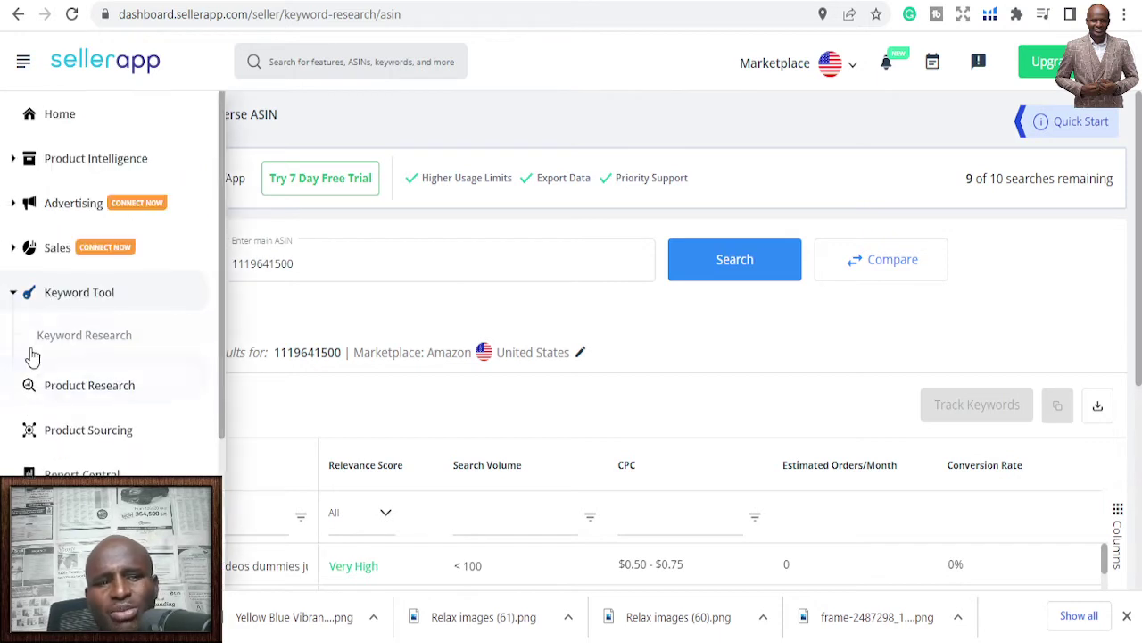
{"action": "left_click", "coordinate": [77, 344]}
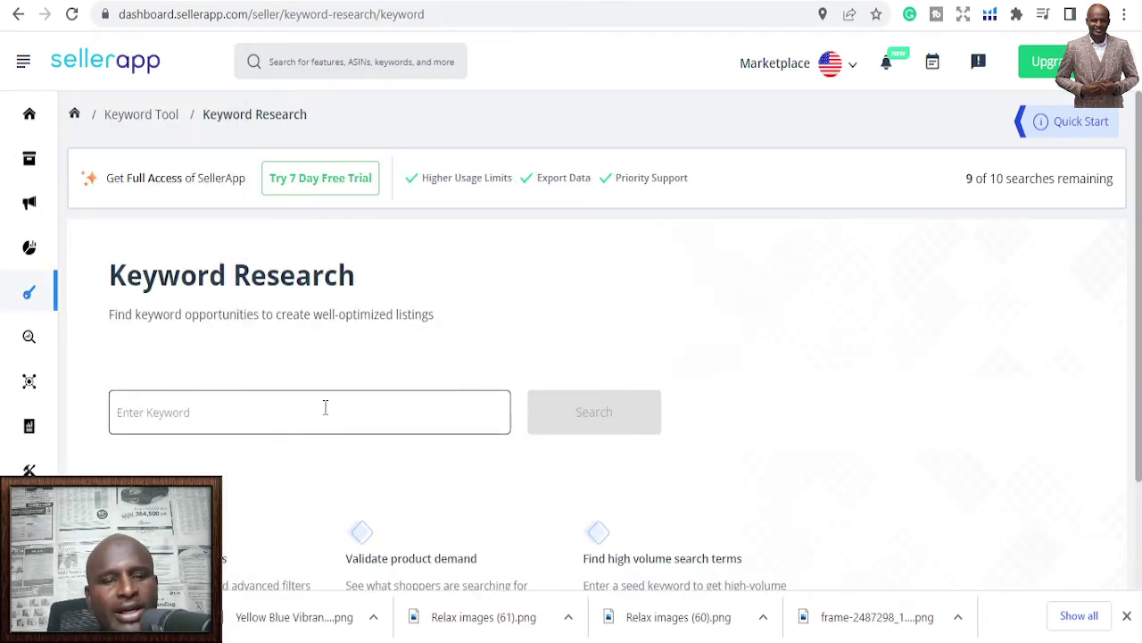
{"action": "mouse_move", "coordinate": [43, 353]}
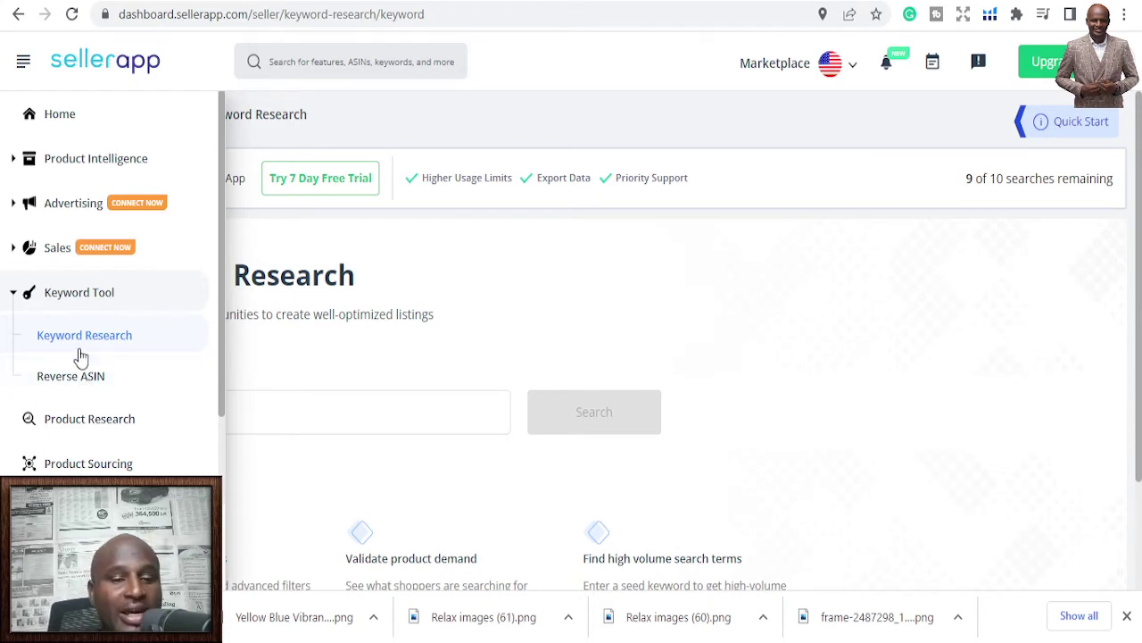
{"action": "left_click", "coordinate": [386, 410]}
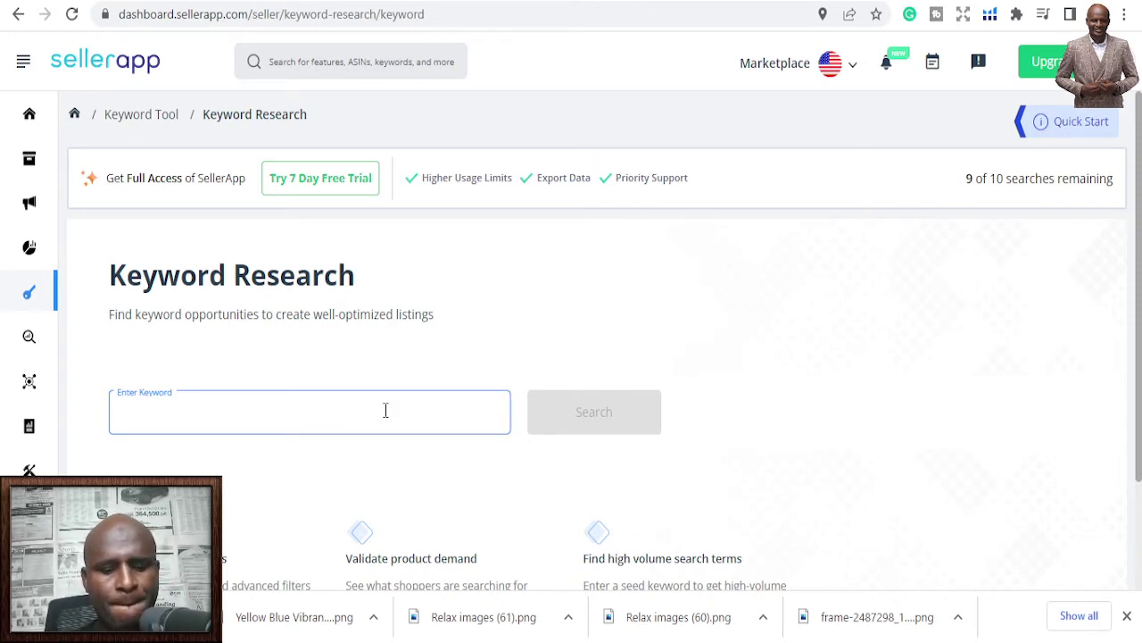
{"action": "type", "text": "gratitude jour"}
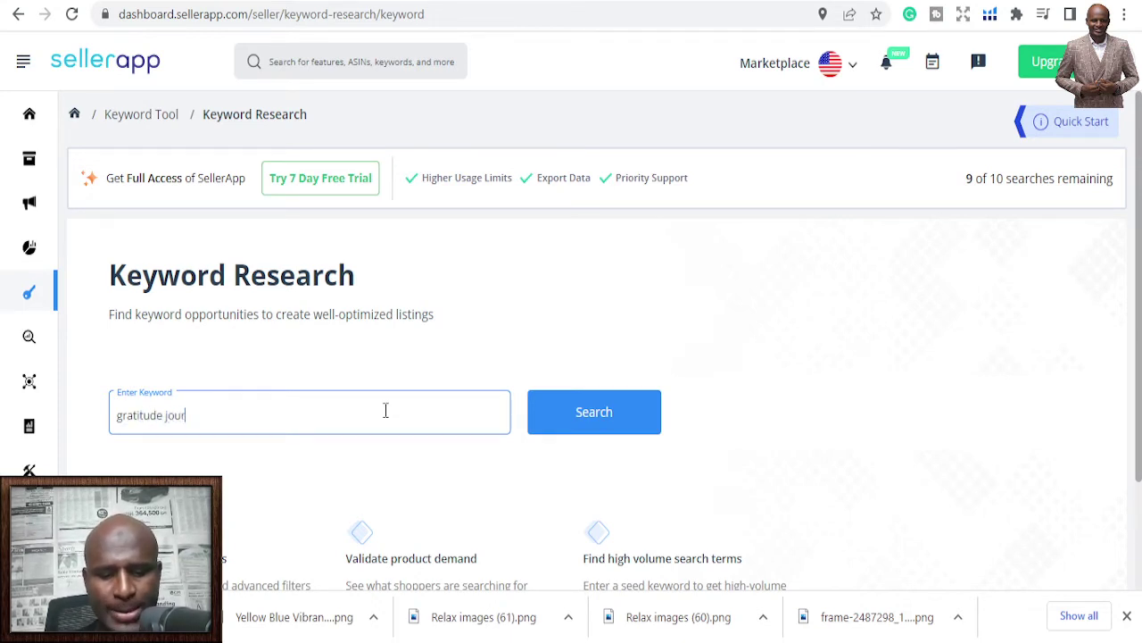
{"action": "type", "text": "nal"}
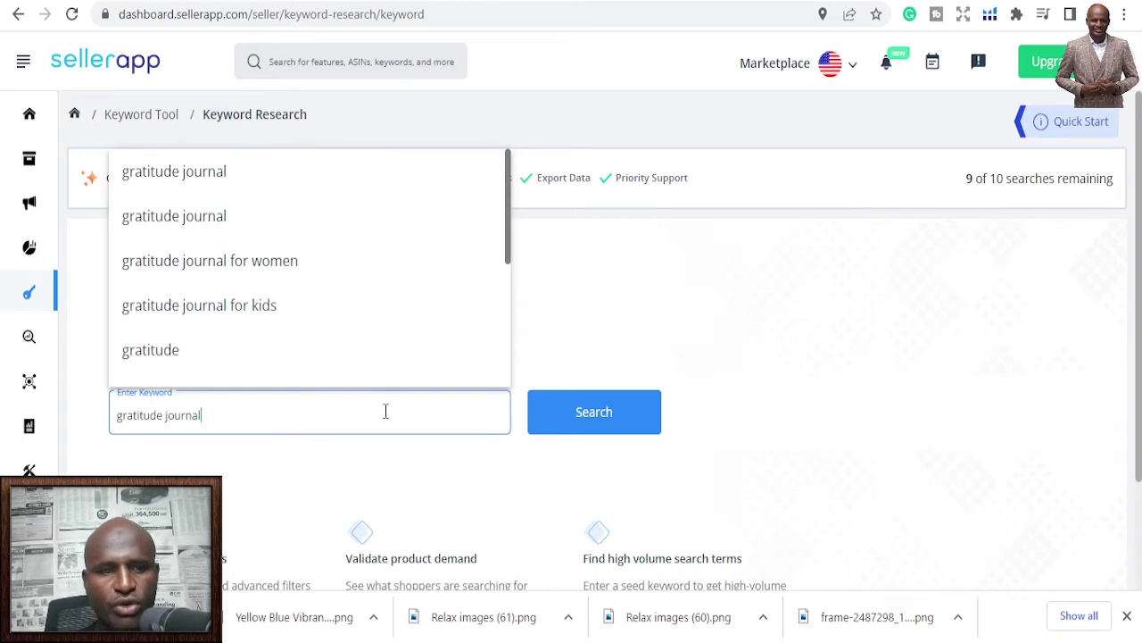
{"action": "left_click", "coordinate": [240, 185]}
{"action": "left_click", "coordinate": [580, 420]}
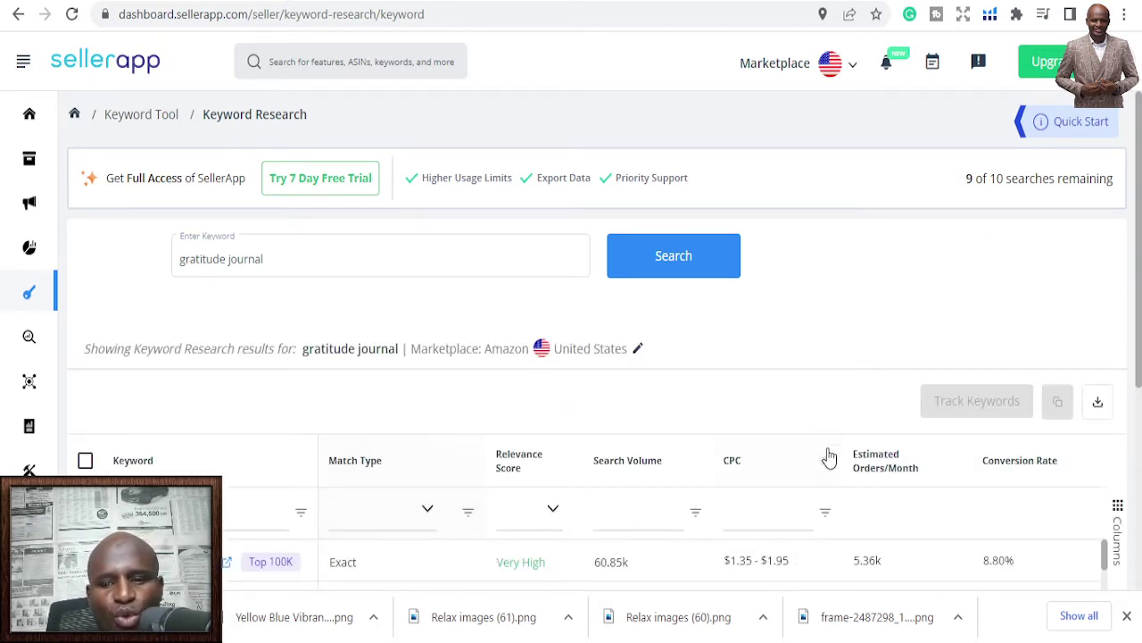
- Examine the "gratitude journal" keyword results, comparing match type, relevance, search volume, CPC, estimated monthly orders and conversion rate
{"action": "scroll", "coordinate": [897, 352], "scroll_direction": "down", "scroll_amount": 1}
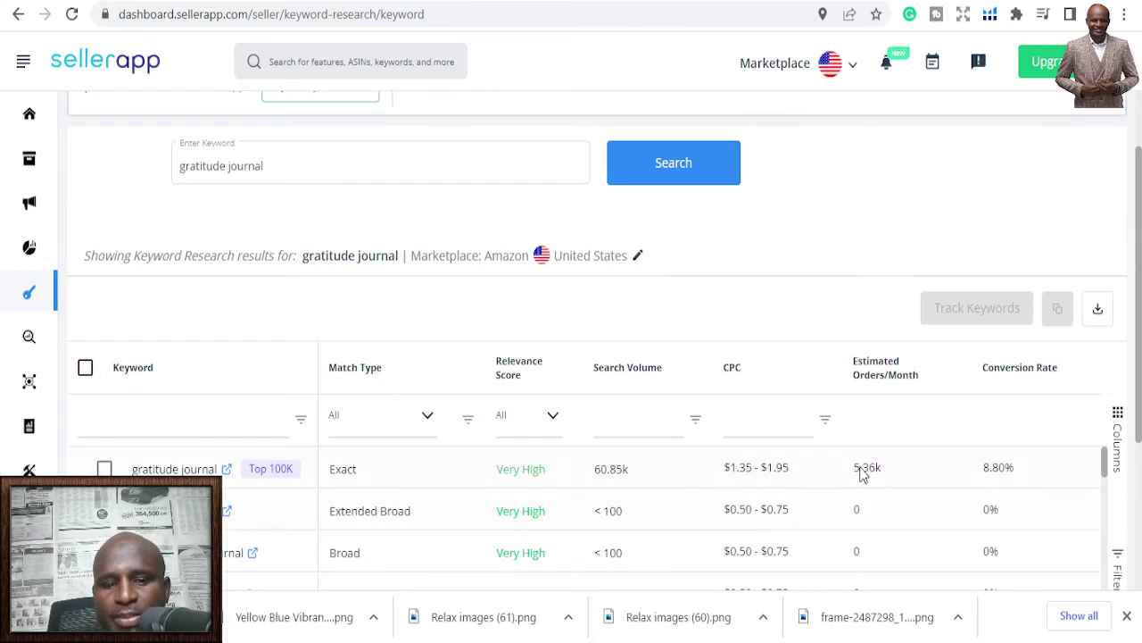
{"action": "mouse_move", "coordinate": [379, 478]}
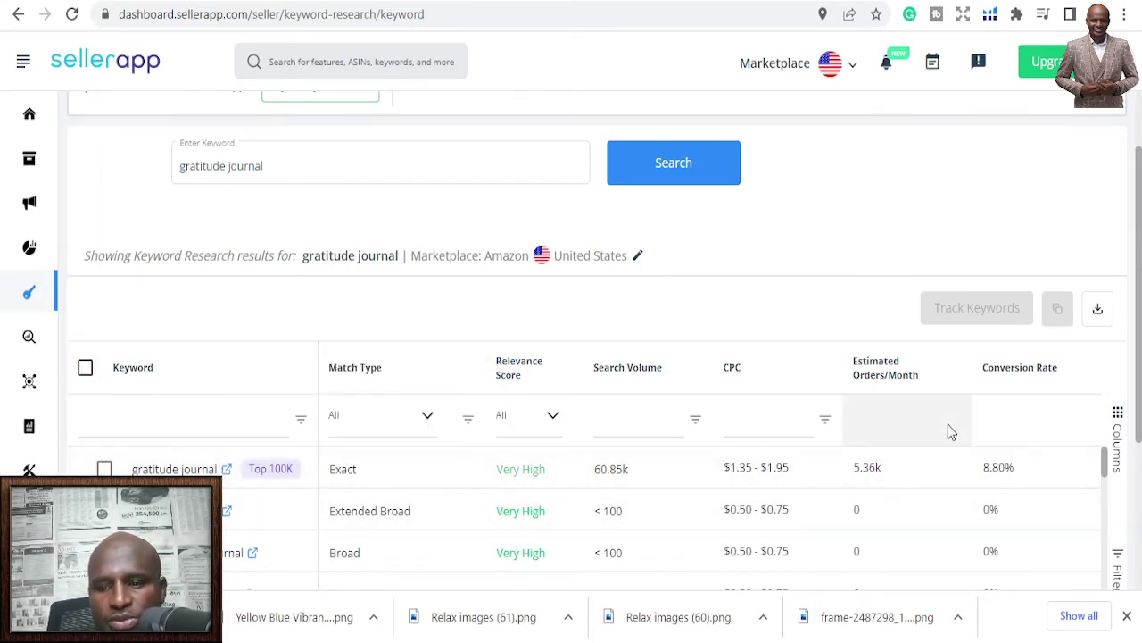
{"action": "scroll", "coordinate": [472, 488], "scroll_direction": "down", "scroll_amount": 2}
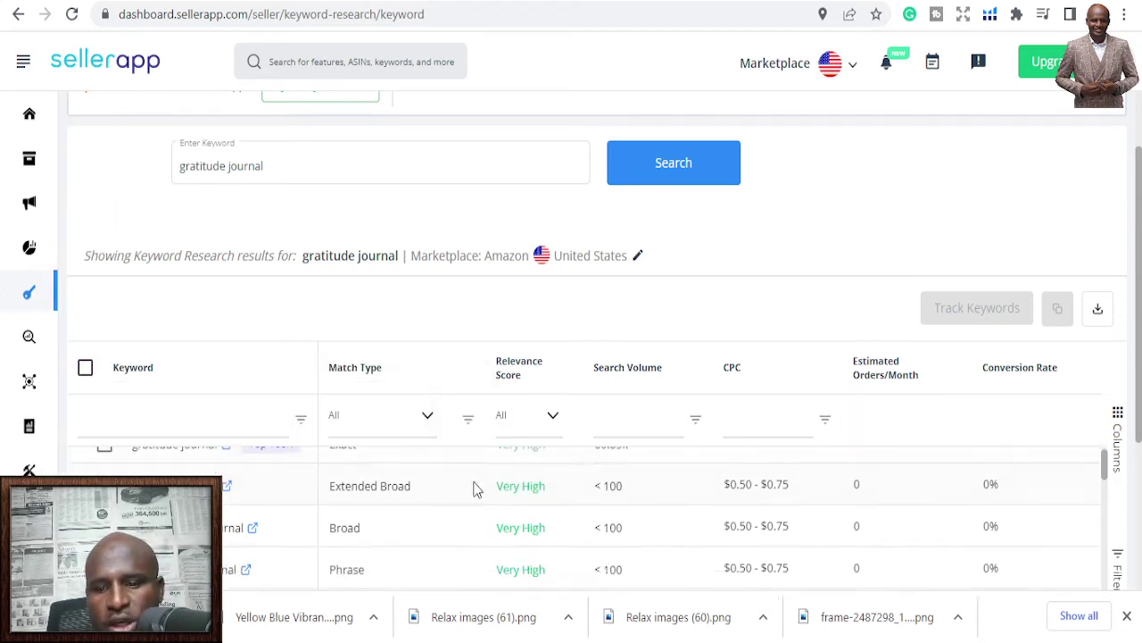
{"action": "scroll", "coordinate": [475, 487], "scroll_direction": "down", "scroll_amount": 2}
{"action": "scroll", "coordinate": [401, 500], "scroll_direction": "down", "scroll_amount": 2}
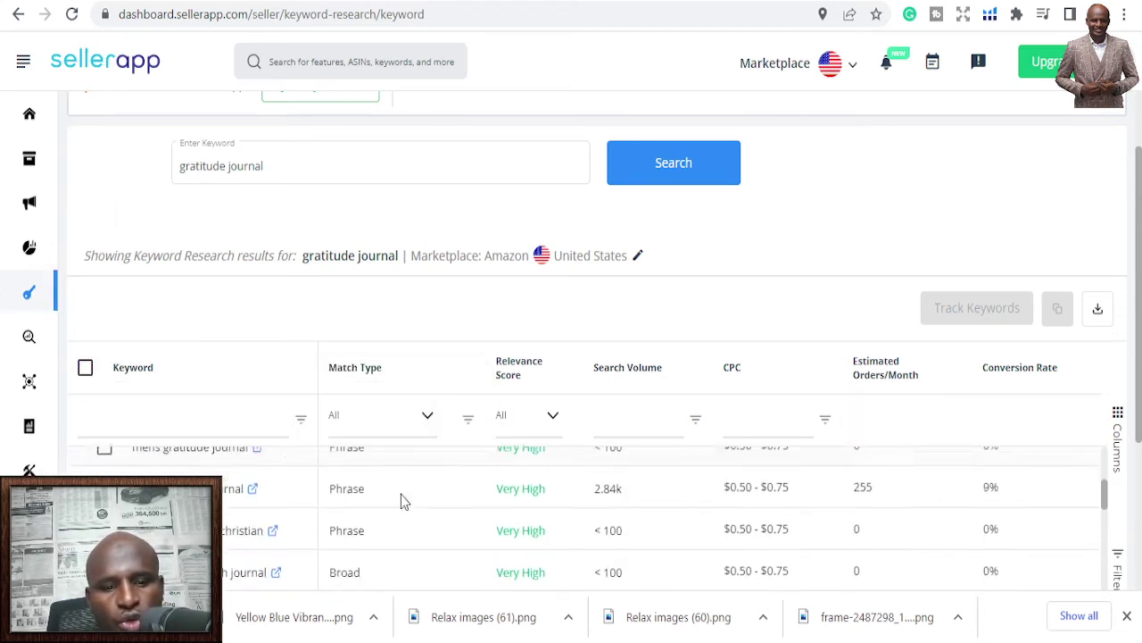
{"action": "scroll", "coordinate": [396, 503], "scroll_direction": "down", "scroll_amount": 2}
{"action": "scroll", "coordinate": [397, 503], "scroll_direction": "down", "scroll_amount": 3}
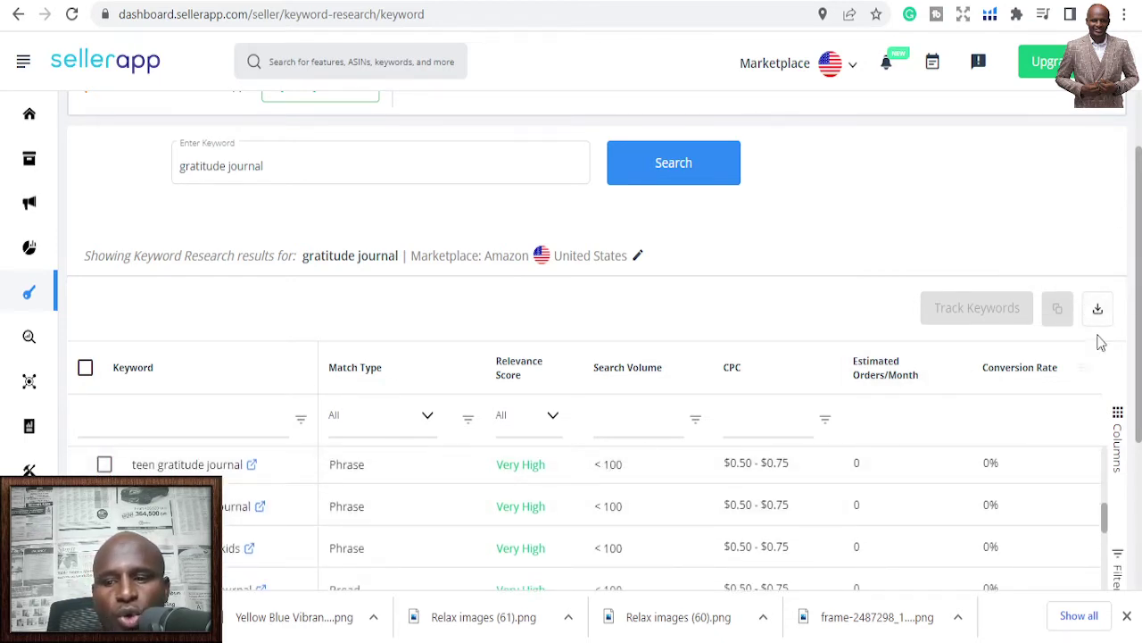
{"action": "scroll", "coordinate": [585, 511], "scroll_direction": "down", "scroll_amount": 1}
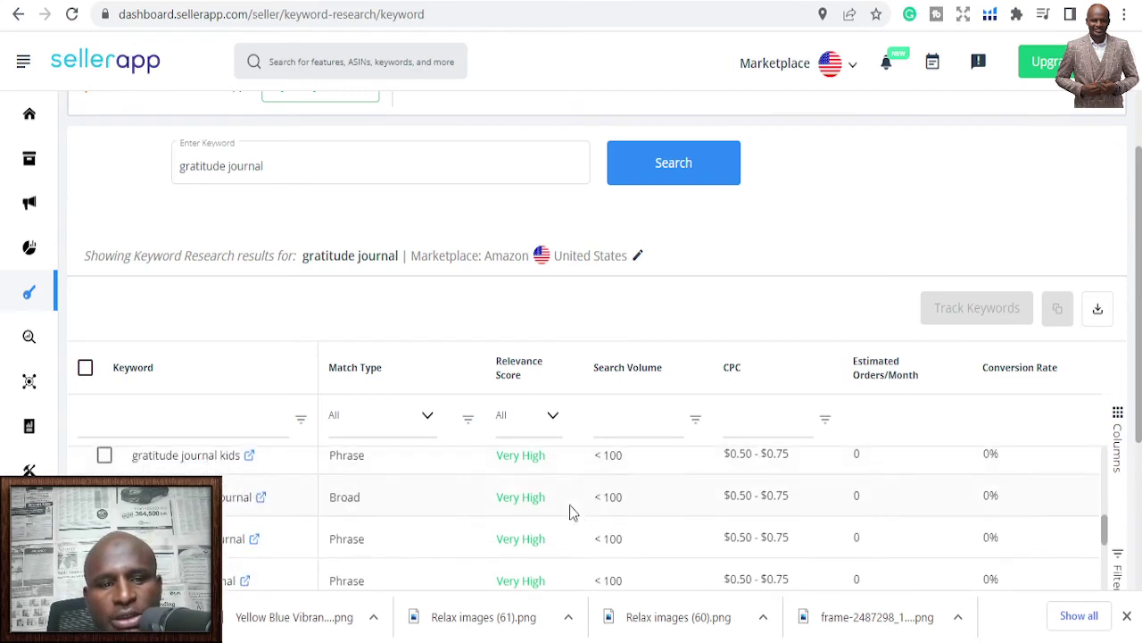
{"action": "scroll", "coordinate": [437, 516], "scroll_direction": "down", "scroll_amount": 2}
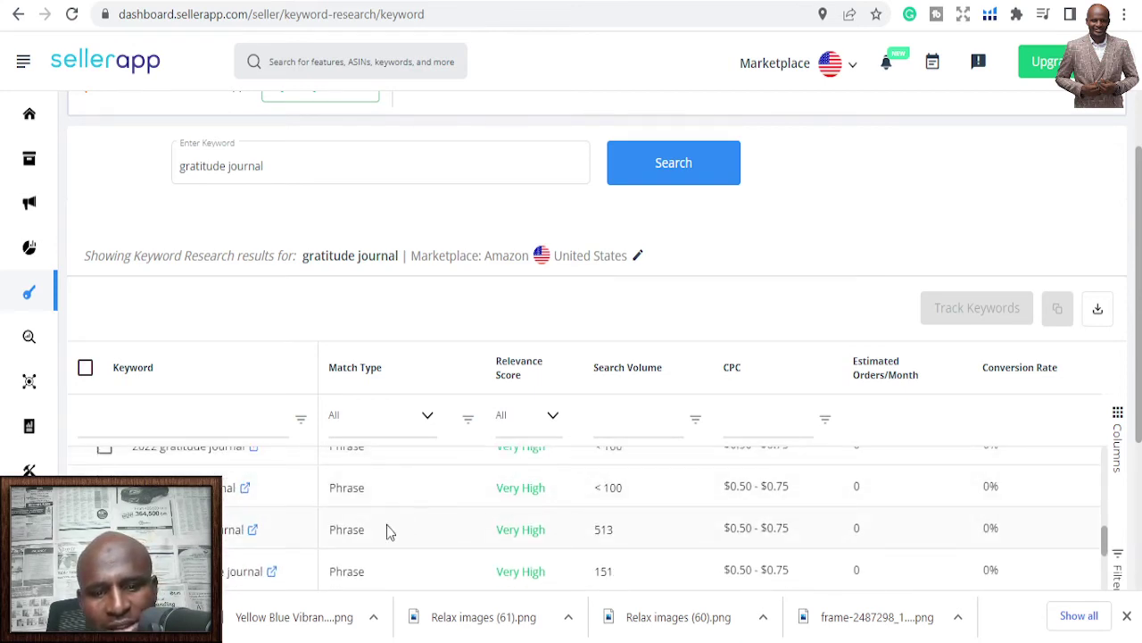
{"action": "scroll", "coordinate": [468, 520], "scroll_direction": "down", "scroll_amount": 2}
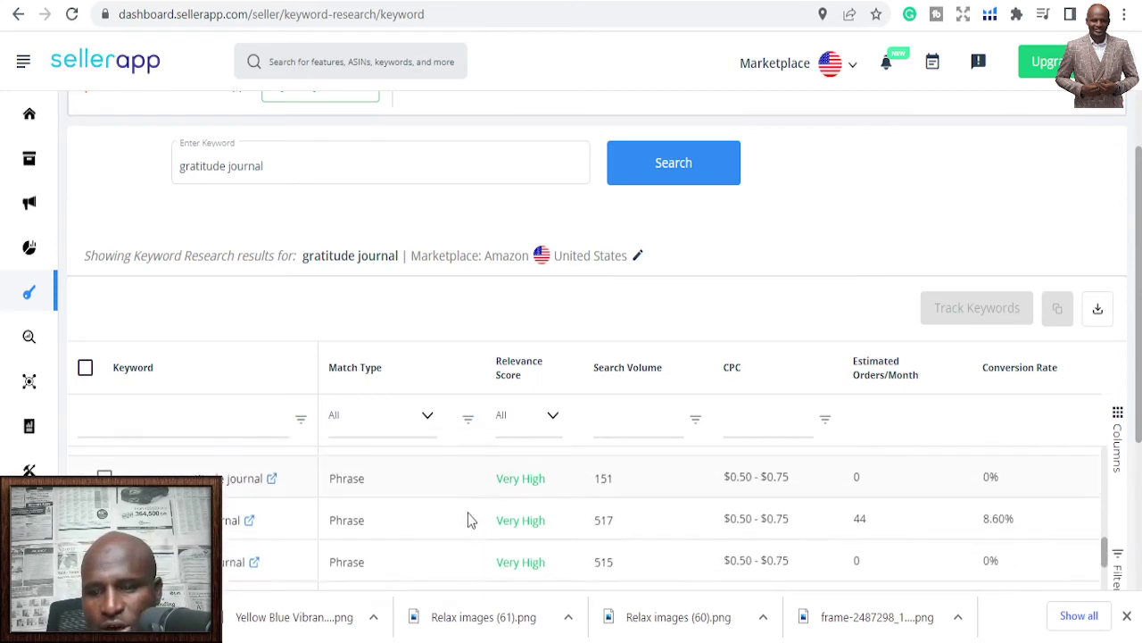
{"action": "scroll", "coordinate": [467, 520], "scroll_direction": "up", "scroll_amount": 1}
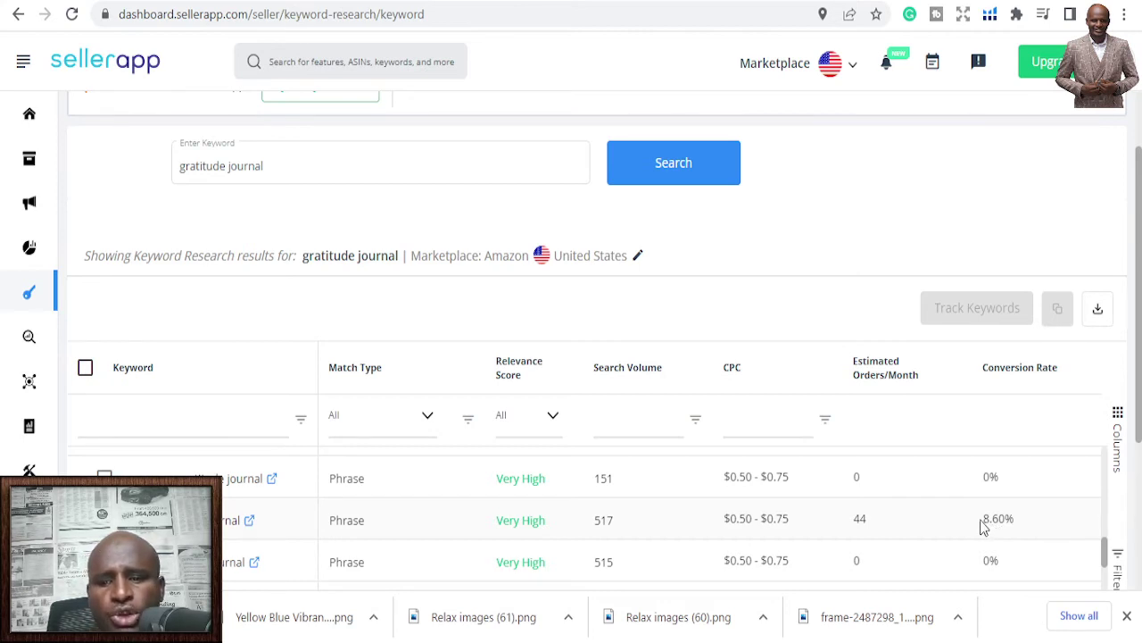
{"action": "scroll", "coordinate": [982, 526], "scroll_direction": "down", "scroll_amount": 5}
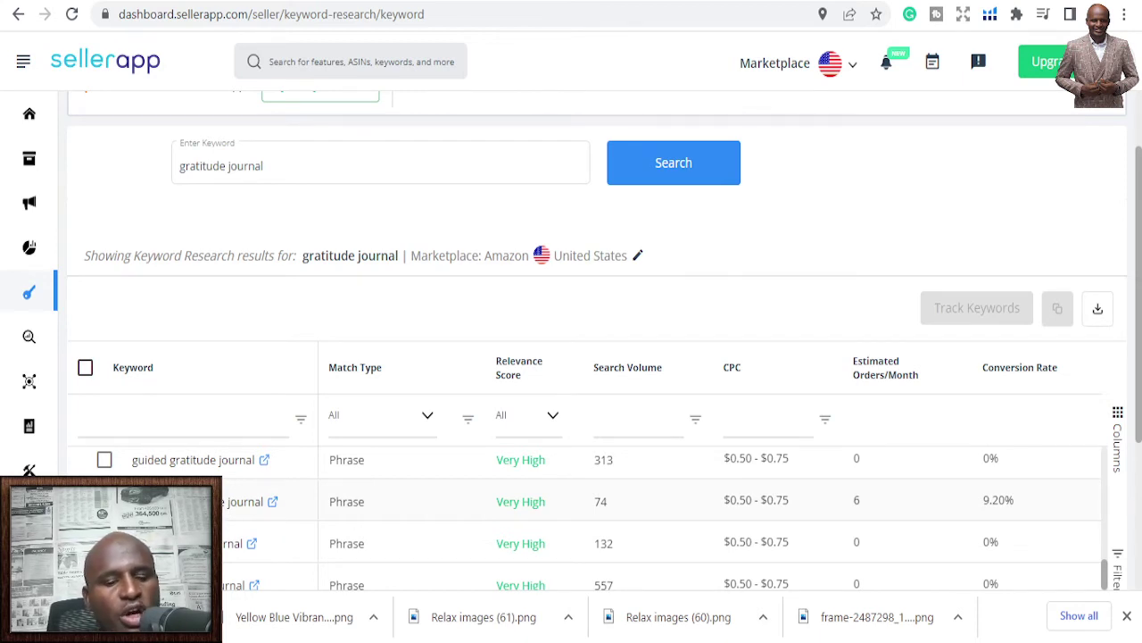
{"action": "scroll", "coordinate": [303, 500], "scroll_direction": "down", "scroll_amount": 1}
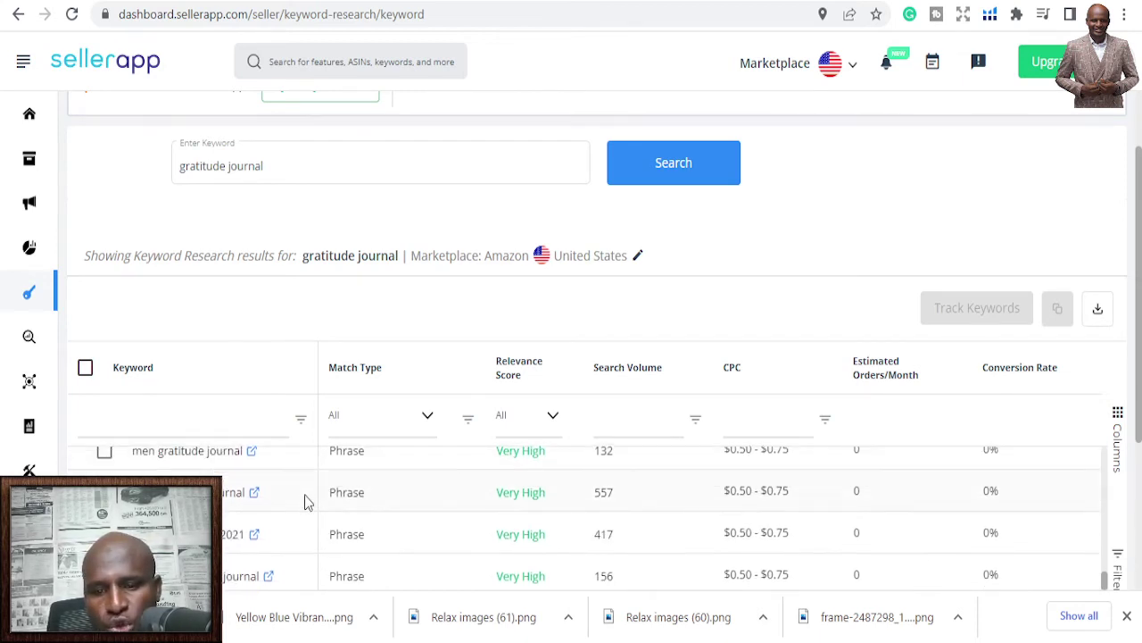
- Review the remaining "gratitude journal" keywords through the first page's last row, comparing search volume, estimated monthly orders and conversion rate against the column headings
{"action": "scroll", "coordinate": [305, 502], "scroll_direction": "down", "scroll_amount": 1}
{"action": "scroll", "coordinate": [305, 502], "scroll_direction": "down", "scroll_amount": 1}
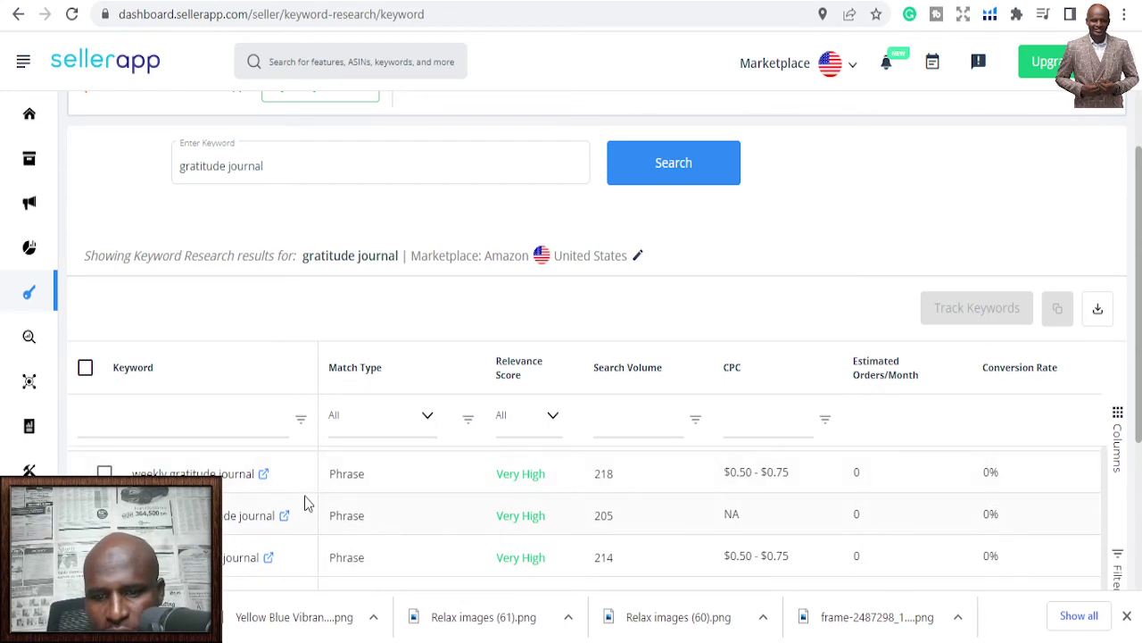
{"action": "scroll", "coordinate": [254, 553], "scroll_direction": "down", "scroll_amount": 1}
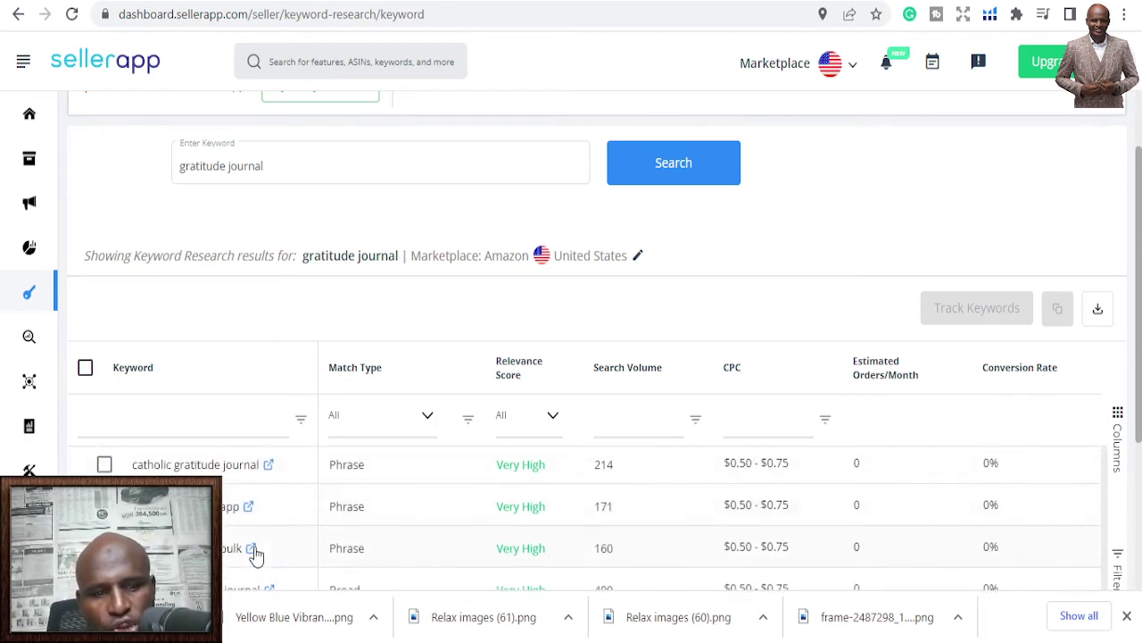
{"action": "scroll", "coordinate": [254, 553], "scroll_direction": "down", "scroll_amount": 3}
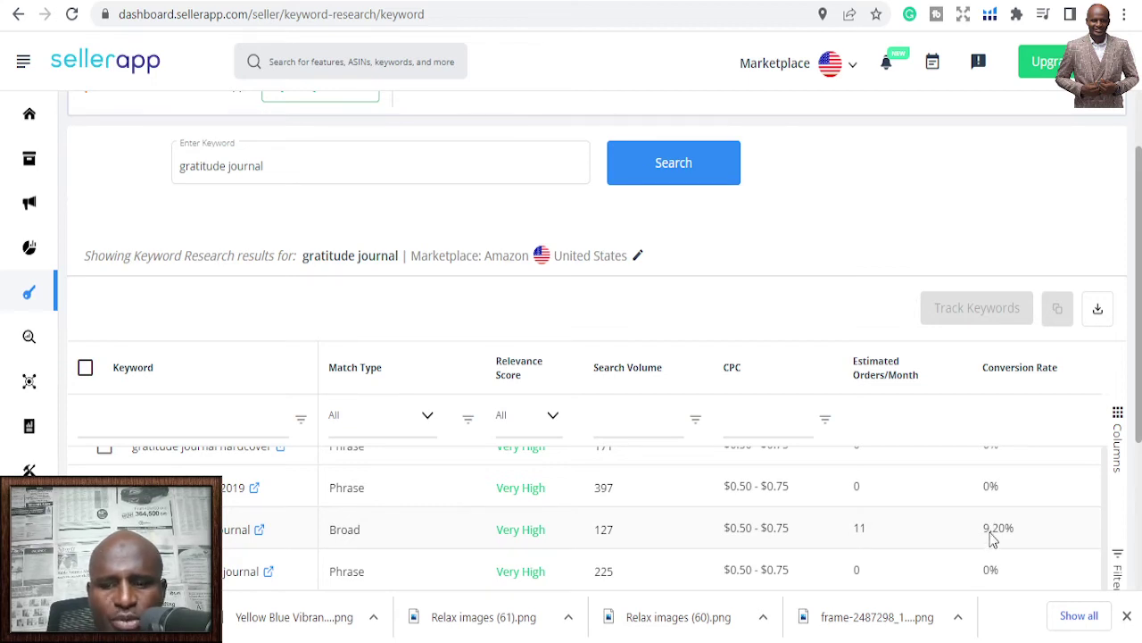
{"action": "scroll", "coordinate": [993, 538], "scroll_direction": "down", "scroll_amount": 5}
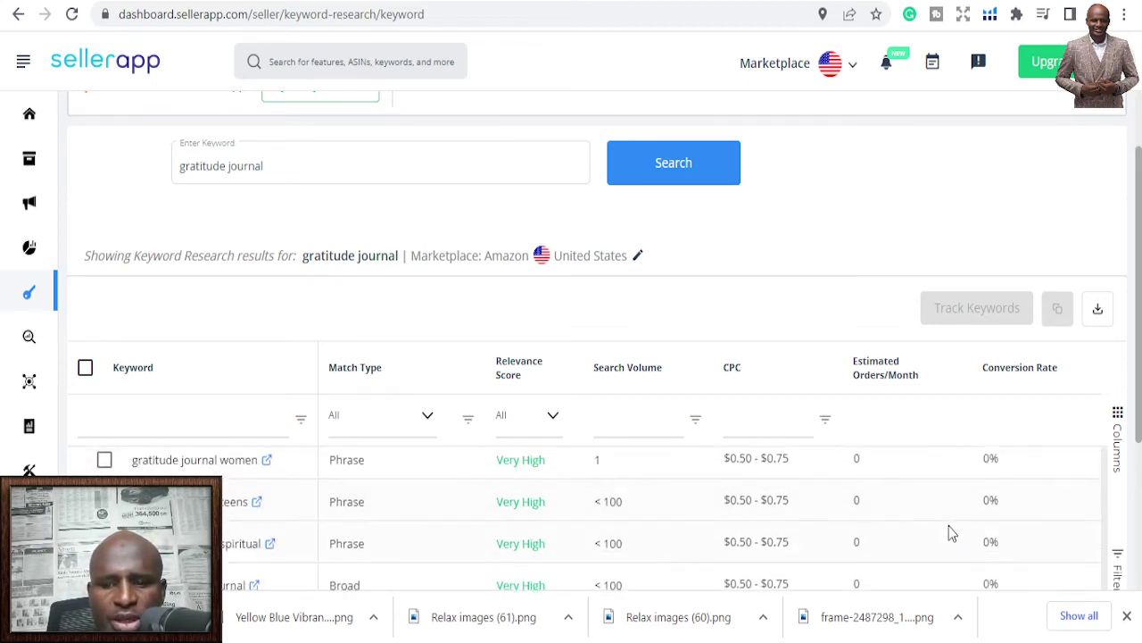
{"action": "scroll", "coordinate": [952, 533], "scroll_direction": "down", "scroll_amount": 2}
{"action": "scroll", "coordinate": [941, 530], "scroll_direction": "down", "scroll_amount": 3}
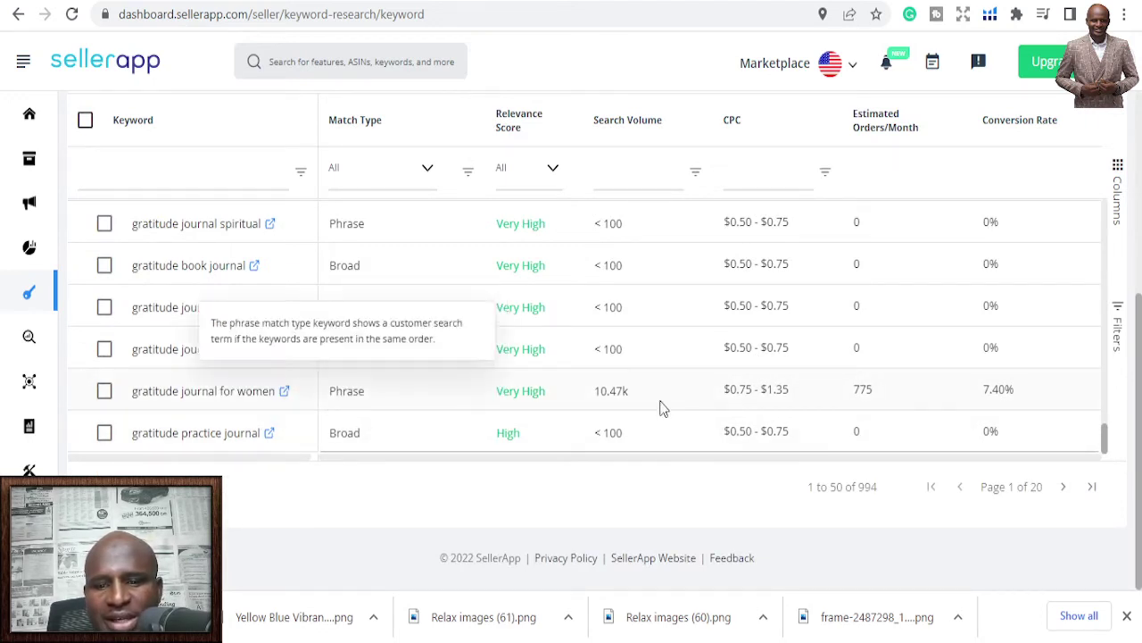
{"action": "scroll", "coordinate": [819, 383], "scroll_direction": "up", "scroll_amount": 4}
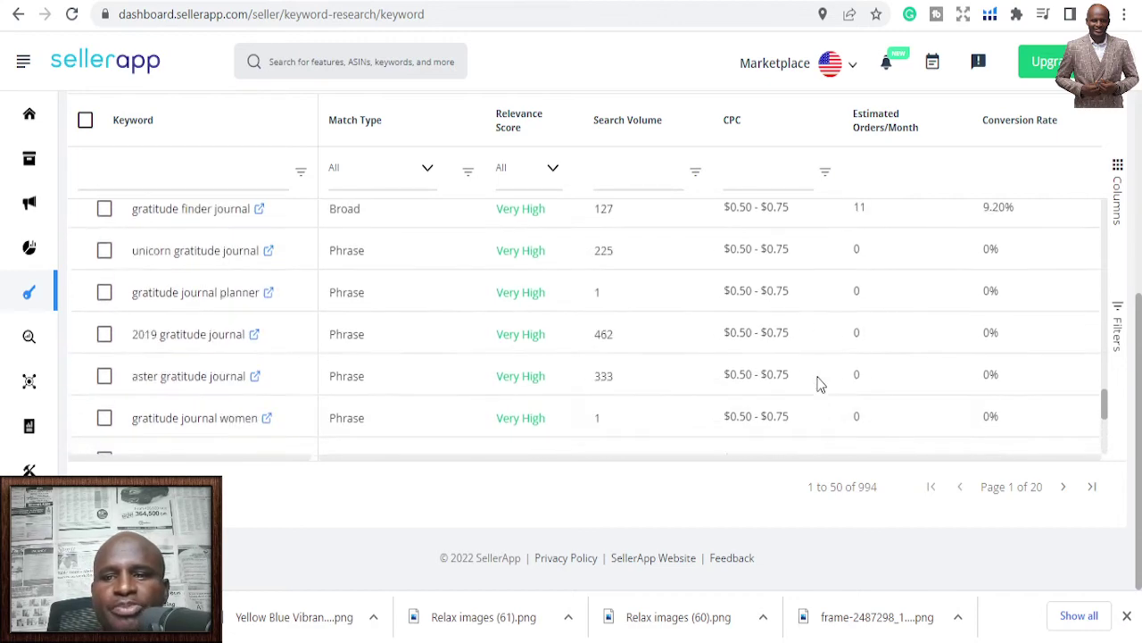
{"action": "scroll", "coordinate": [820, 384], "scroll_direction": "up", "scroll_amount": 6}
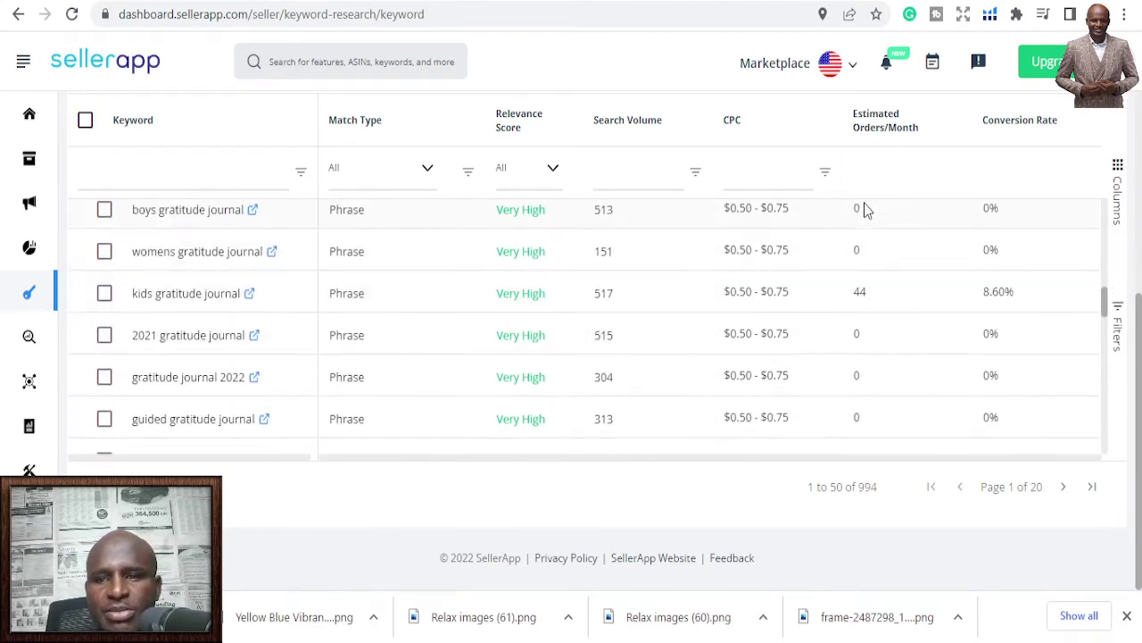
{"action": "scroll", "coordinate": [864, 208], "scroll_direction": "up", "scroll_amount": 6}
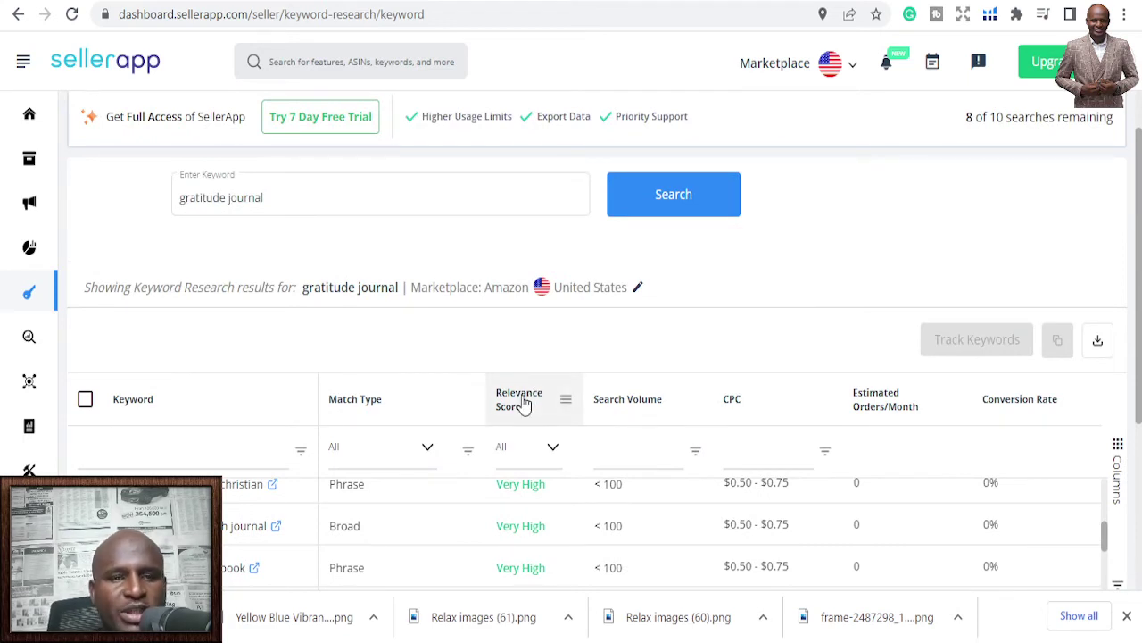
{"action": "mouse_move", "coordinate": [525, 404]}
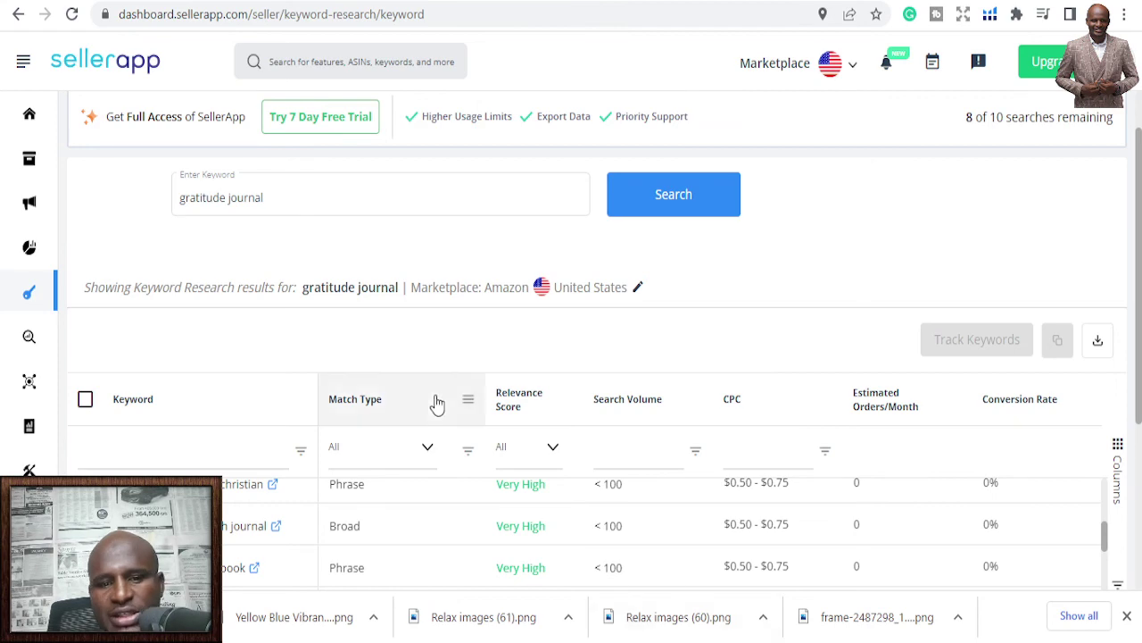
- Recheck search volumes across the first page of keyword results and look over the available Keyword Tool features, returning to the first keyword row
{"action": "scroll", "coordinate": [613, 426], "scroll_direction": "down", "scroll_amount": 3}
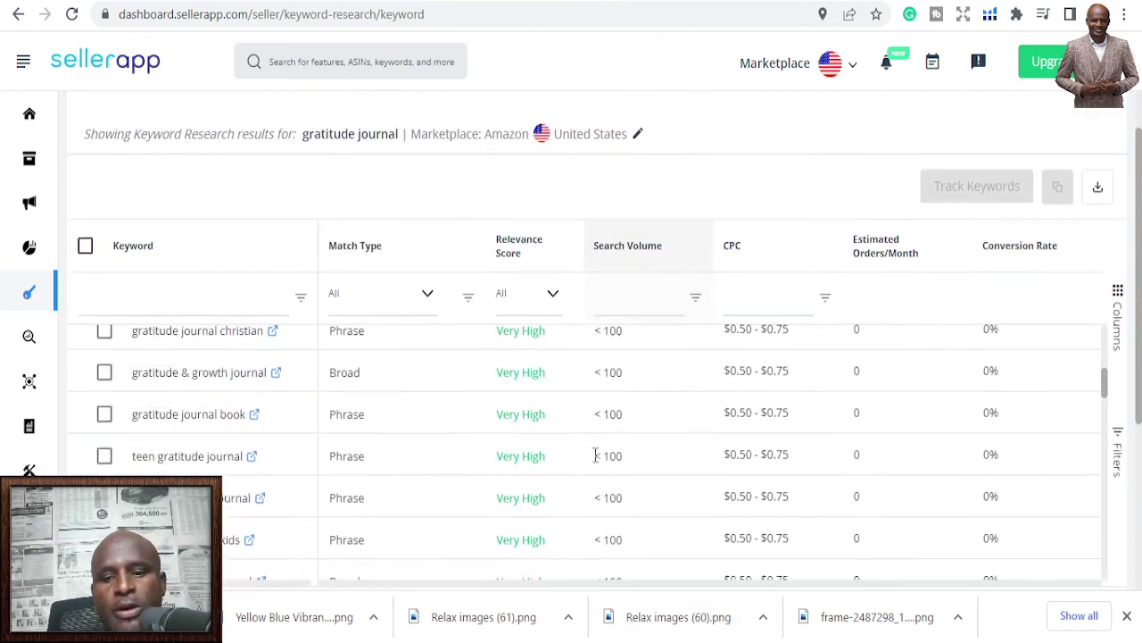
{"action": "scroll", "coordinate": [625, 335], "scroll_direction": "down", "scroll_amount": 8}
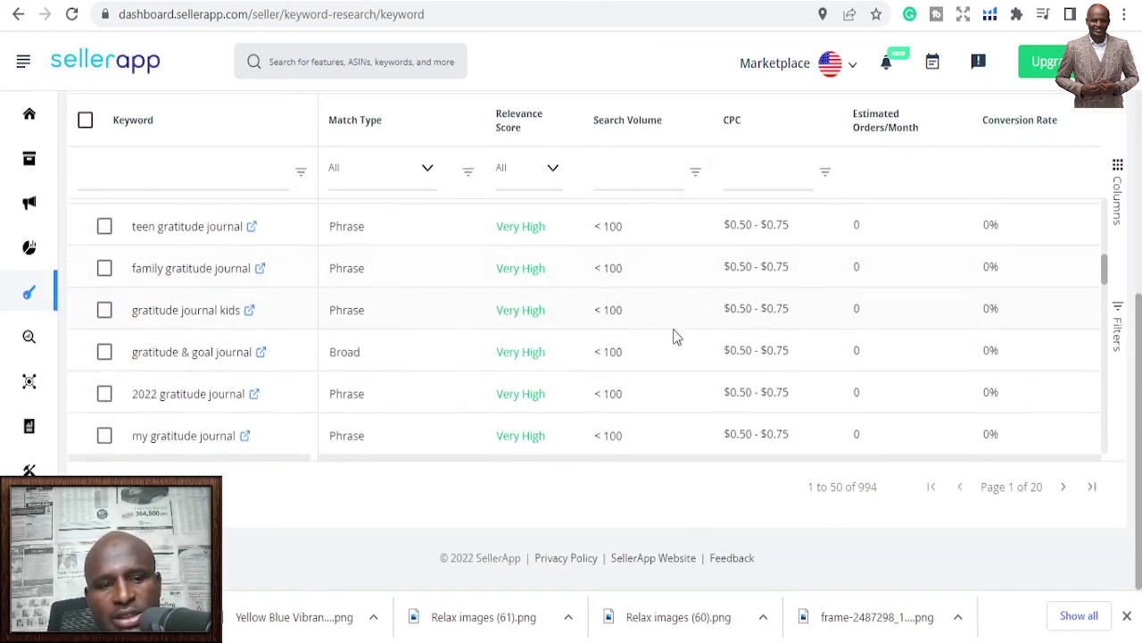
{"action": "scroll", "coordinate": [622, 333], "scroll_direction": "down", "scroll_amount": 10}
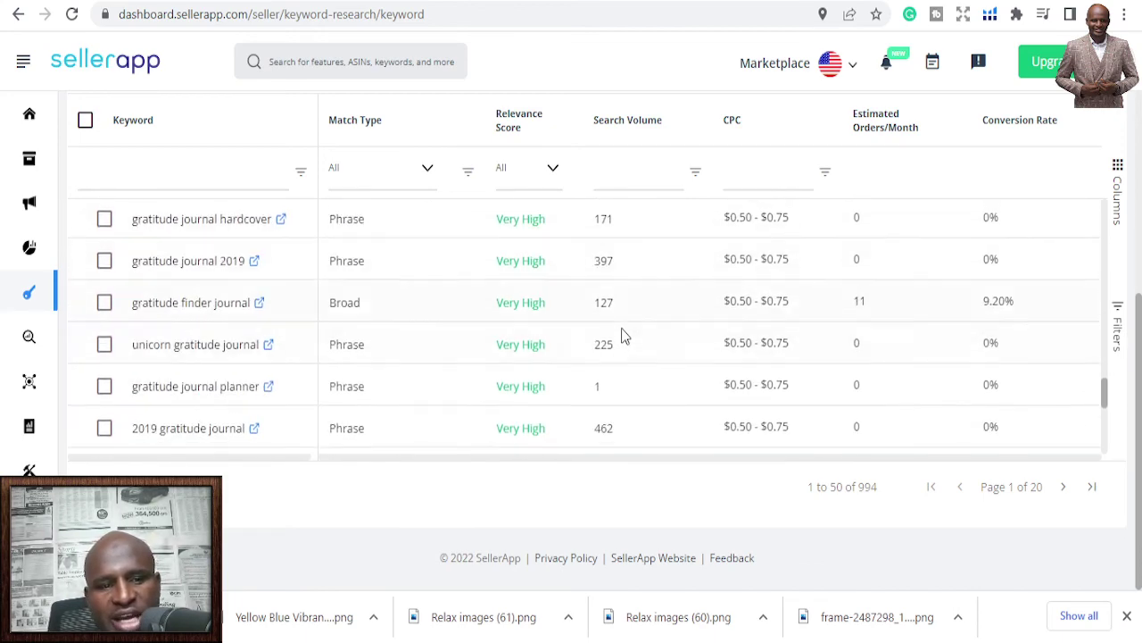
{"action": "mouse_move", "coordinate": [119, 316]}
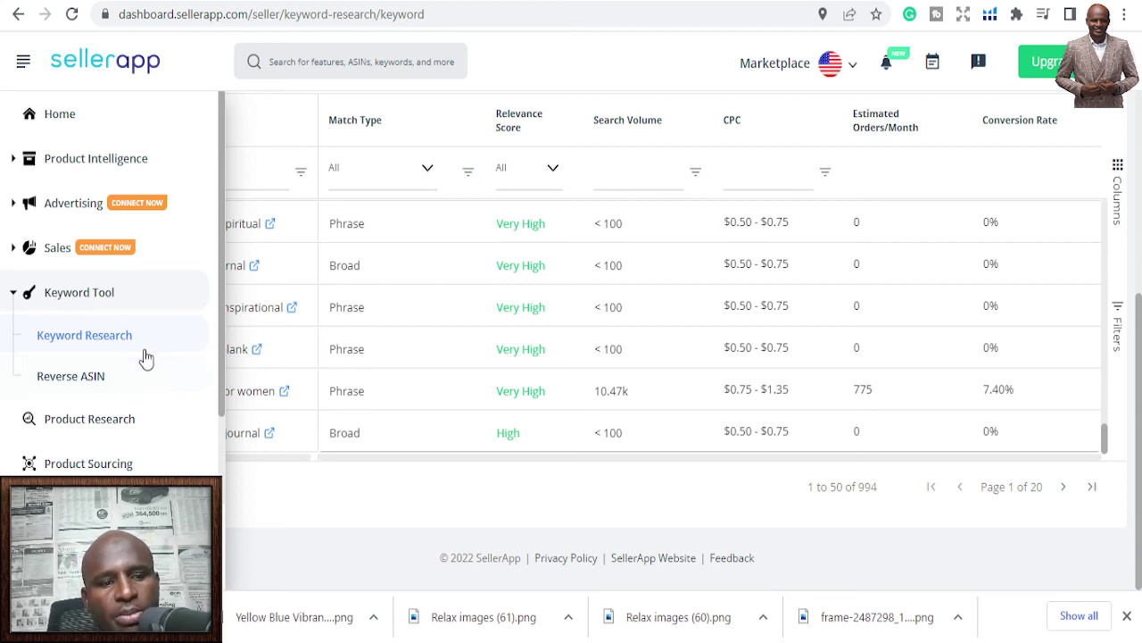
{"action": "scroll", "coordinate": [146, 362], "scroll_direction": "down", "scroll_amount": 3}
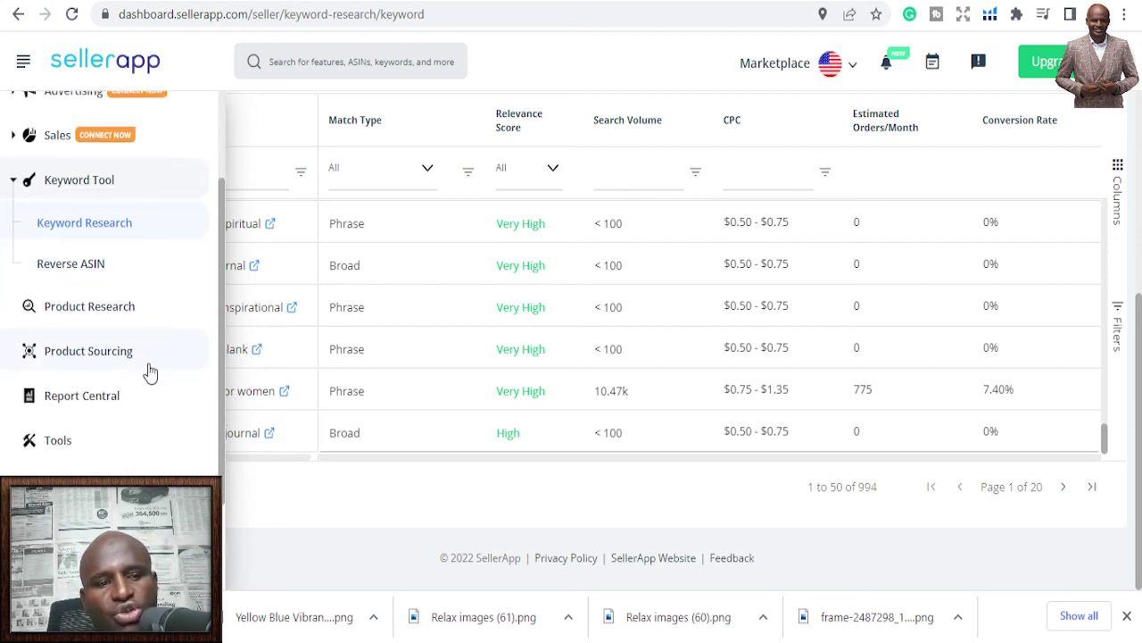
{"action": "scroll", "coordinate": [479, 352], "scroll_direction": "up", "scroll_amount": 2}
{"action": "scroll", "coordinate": [480, 351], "scroll_direction": "up", "scroll_amount": 12}
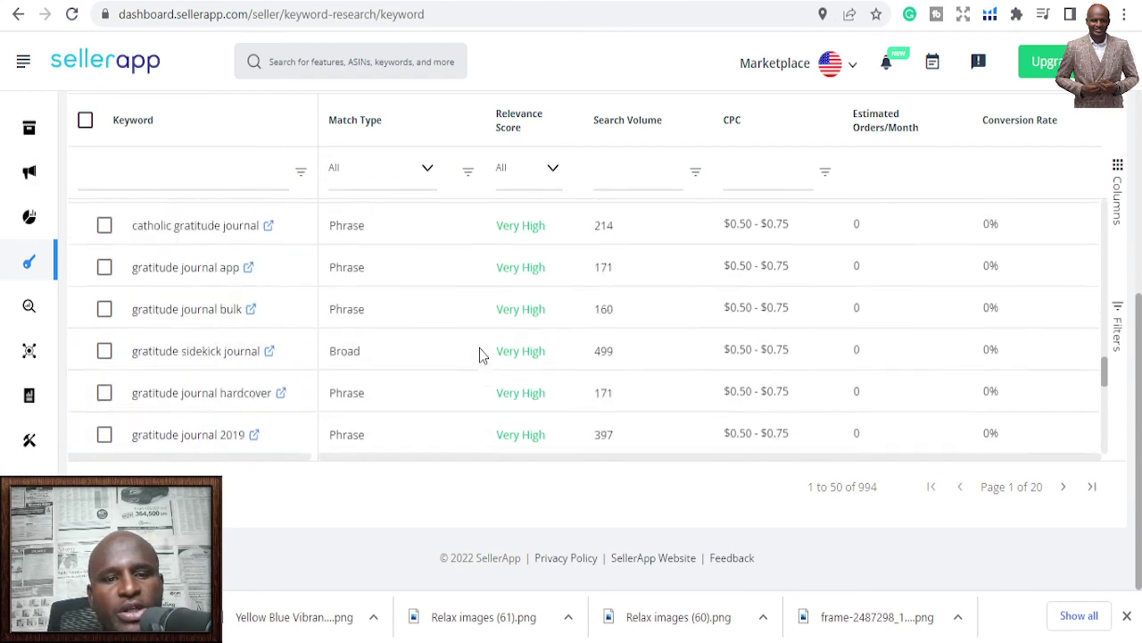
{"action": "scroll", "coordinate": [479, 352], "scroll_direction": "up", "scroll_amount": 10}
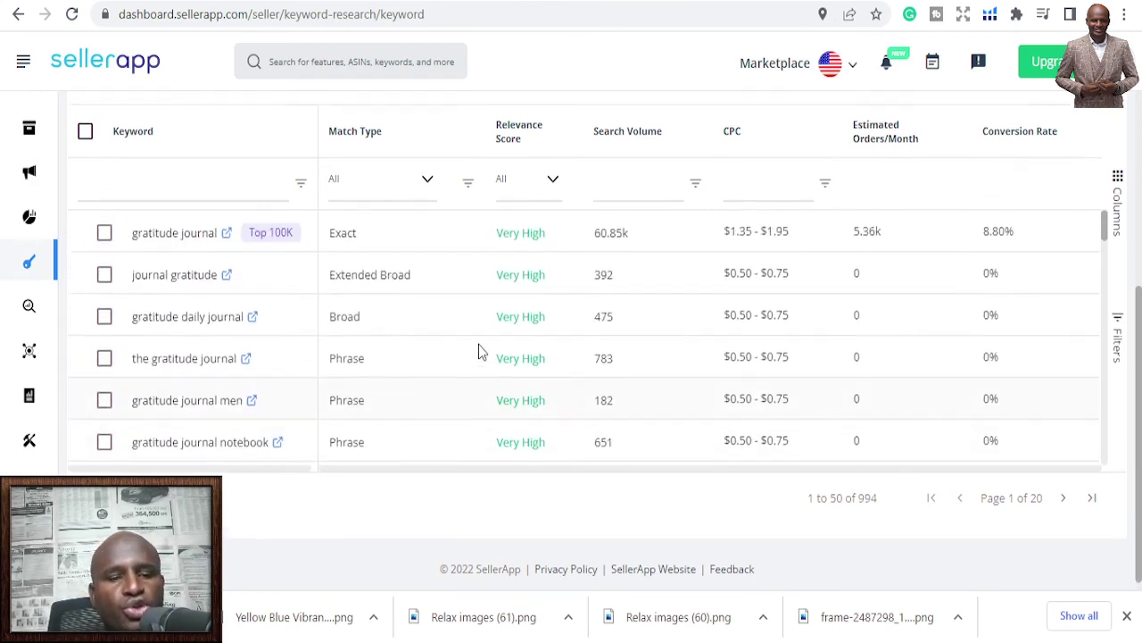